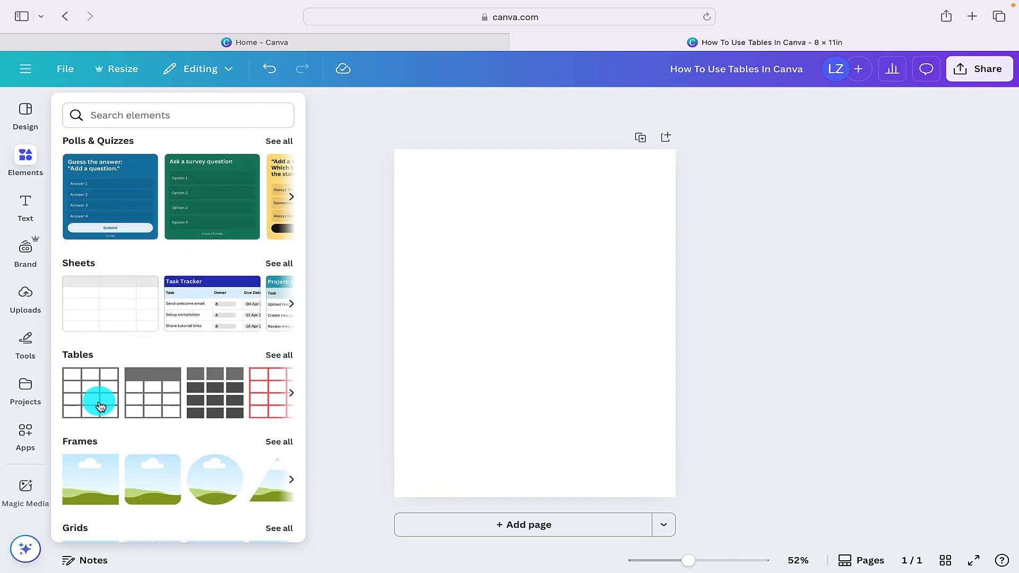
- Insert the plain gray grid table with three columns and four rows from the table collection
click(280, 356)
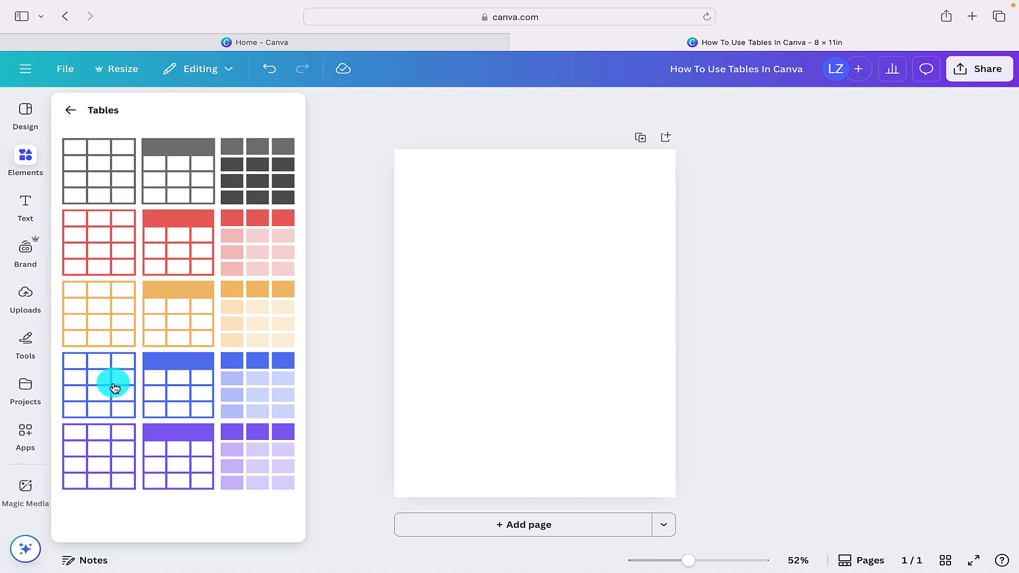
click(96, 160)
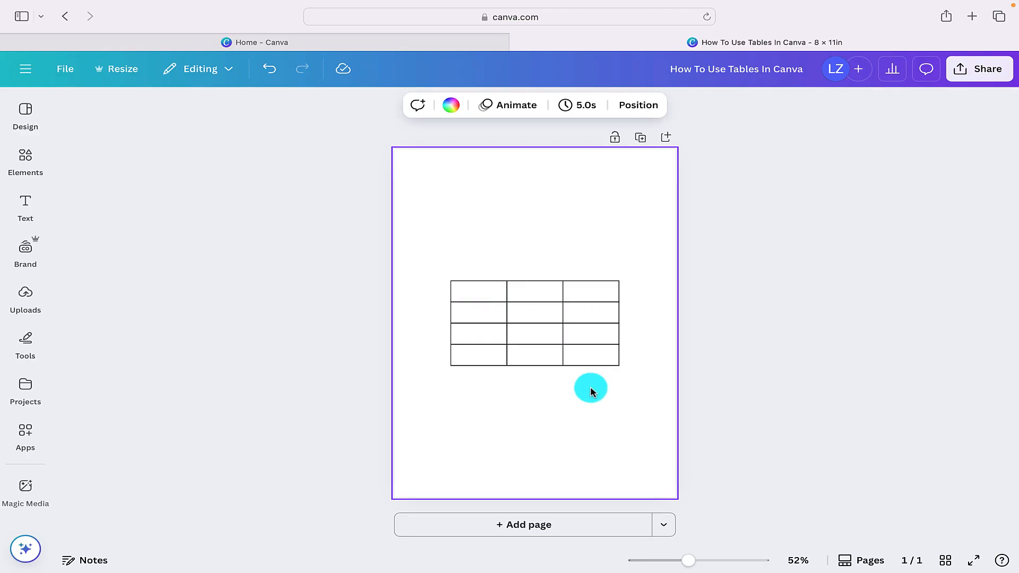
- Add seven rows below the table's second row to make 11 rows in all
click(517, 336)
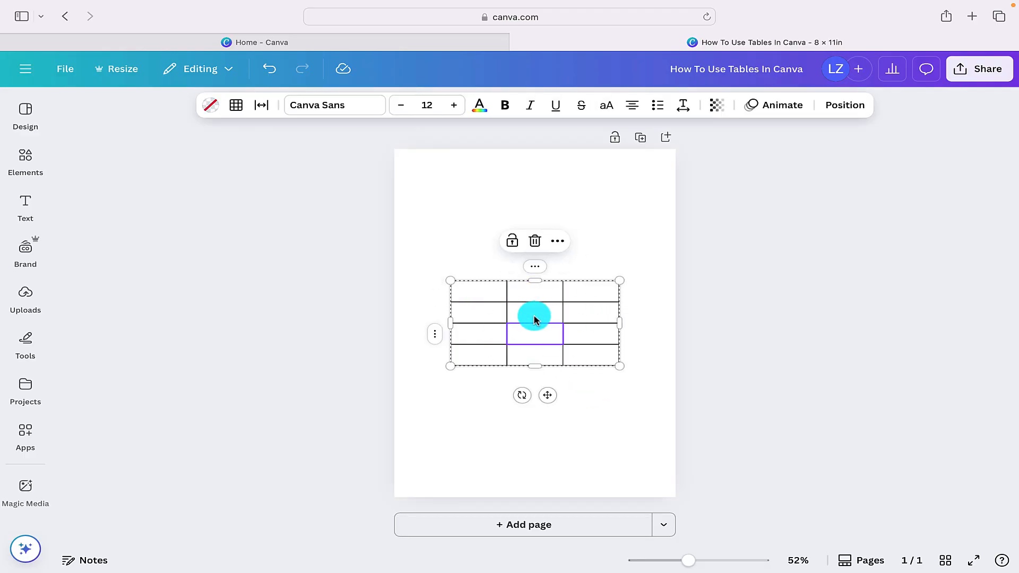
click(531, 317)
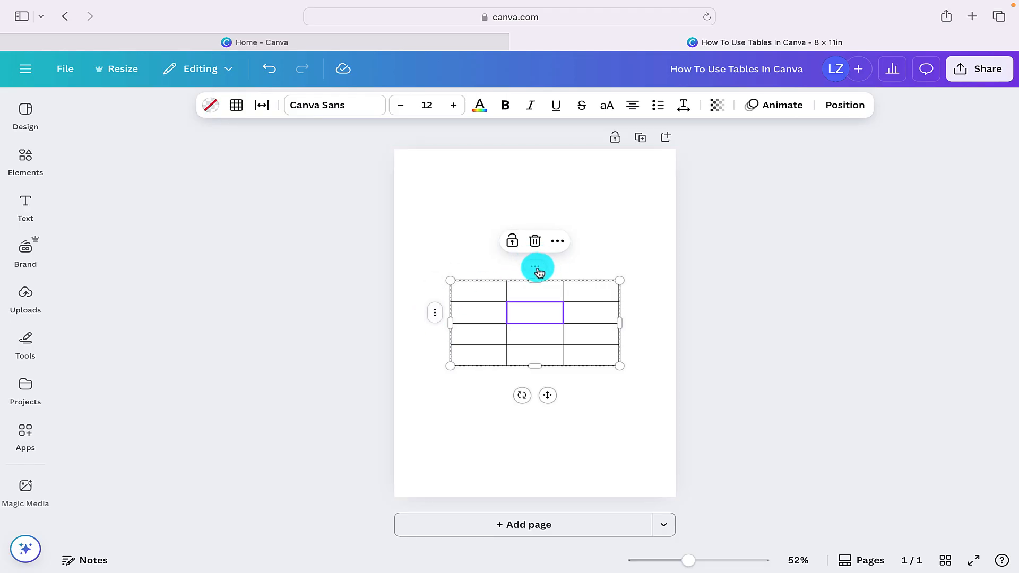
click(436, 315)
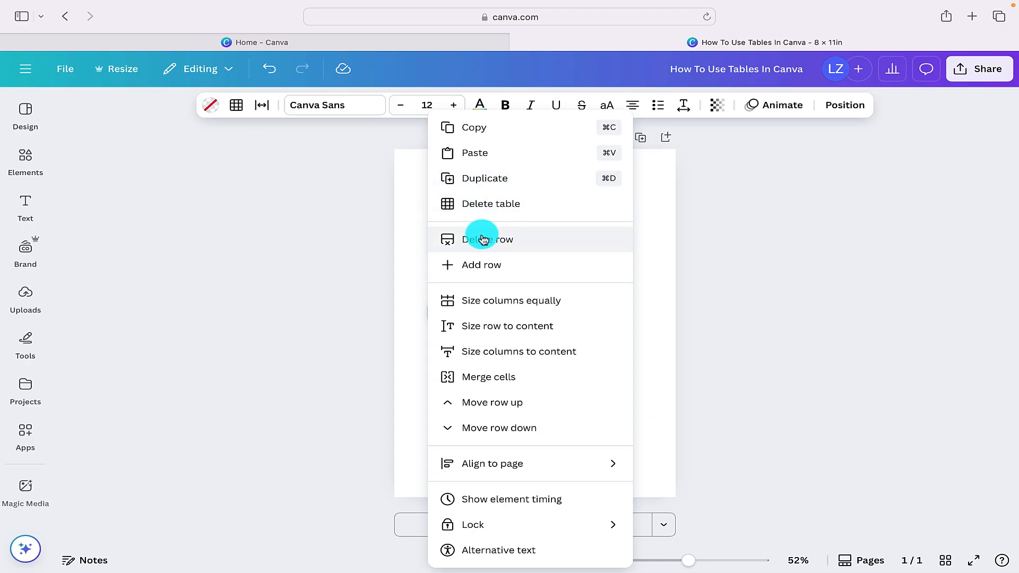
click(485, 275)
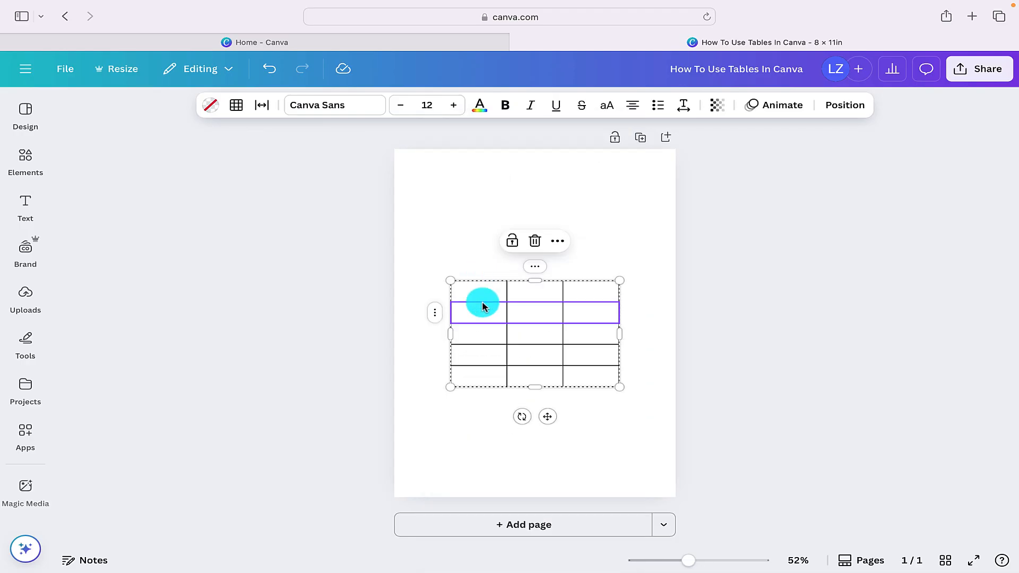
click(433, 315)
click(484, 270)
click(442, 317)
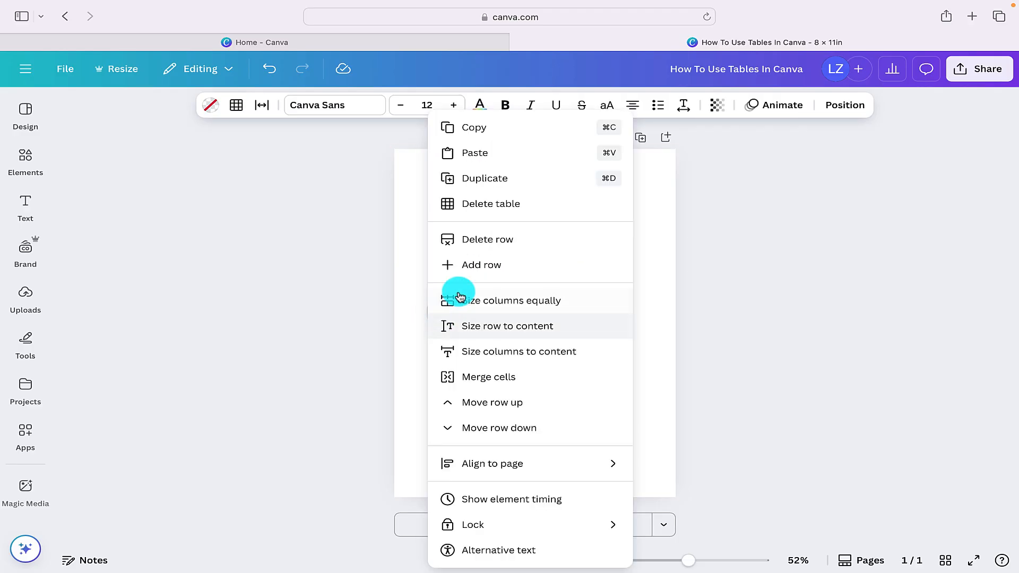
click(485, 268)
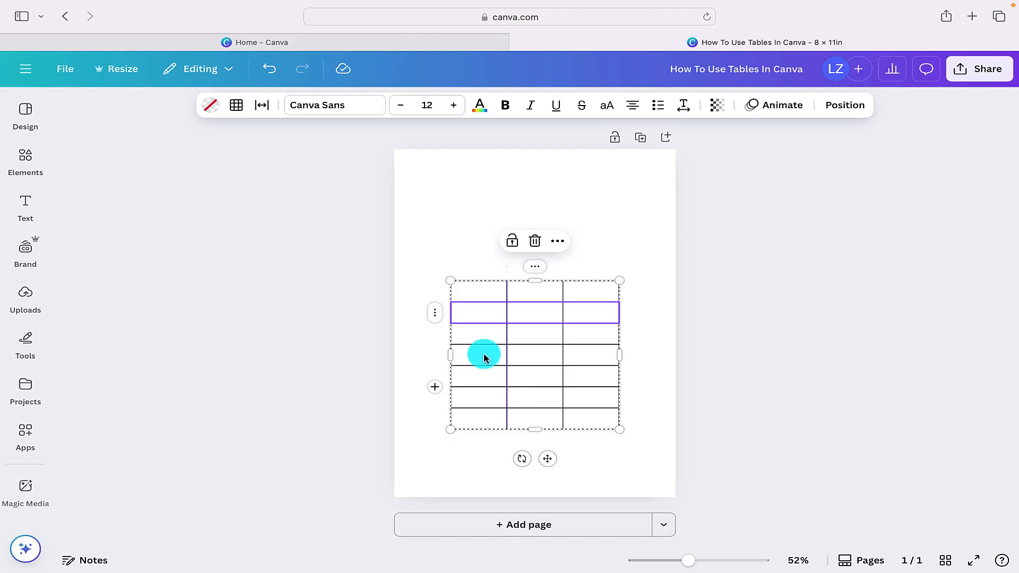
click(435, 315)
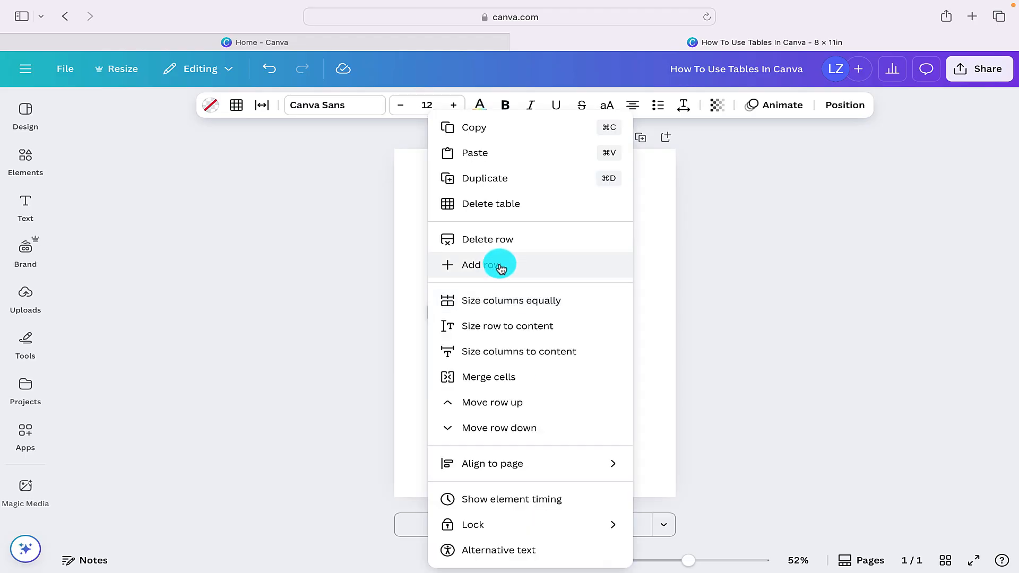
click(500, 268)
click(435, 313)
click(486, 268)
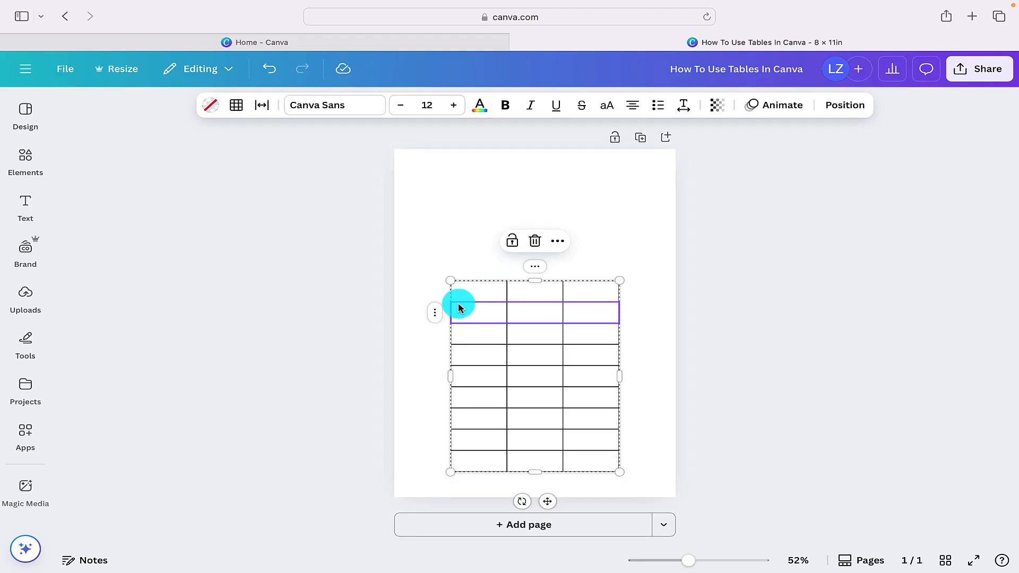
right_click(460, 308)
click(521, 263)
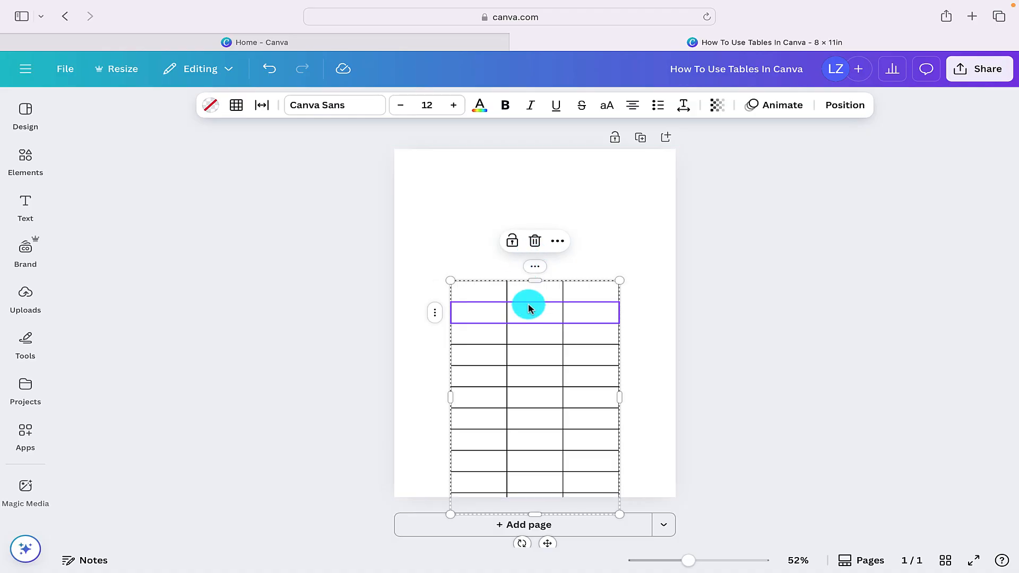
- Move the table up so it fits on the page, and delete its fifth row
drag(530, 314, 519, 277)
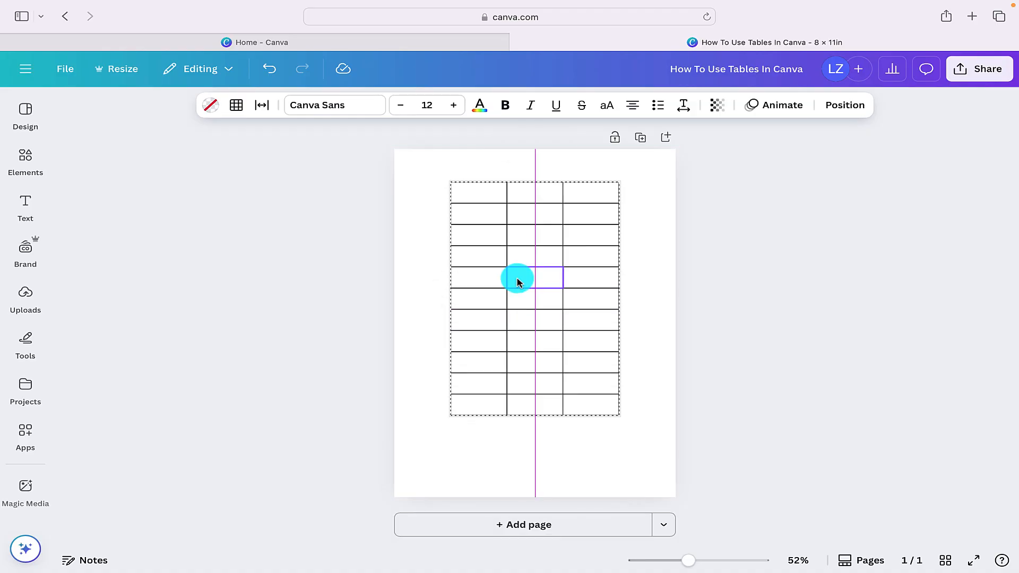
click(438, 277)
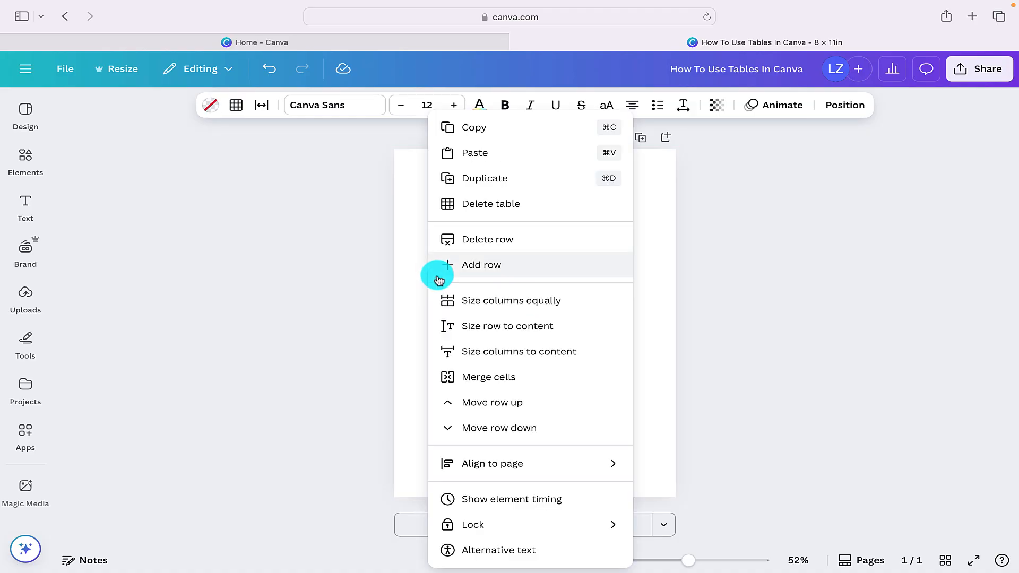
click(486, 246)
- Add rows below the table's fourth row until the table has 12 rows
click(437, 256)
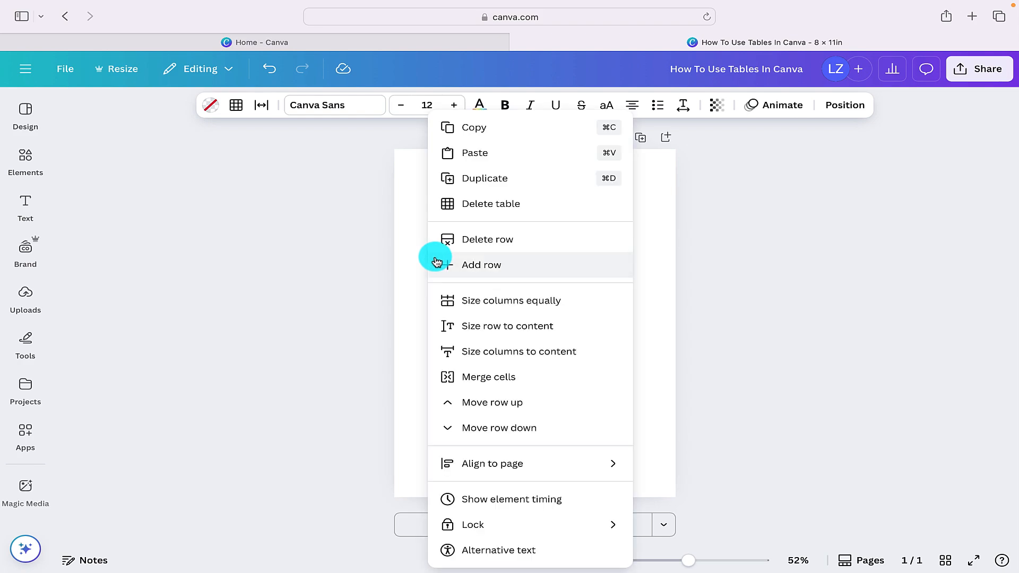
click(473, 264)
click(436, 263)
click(437, 264)
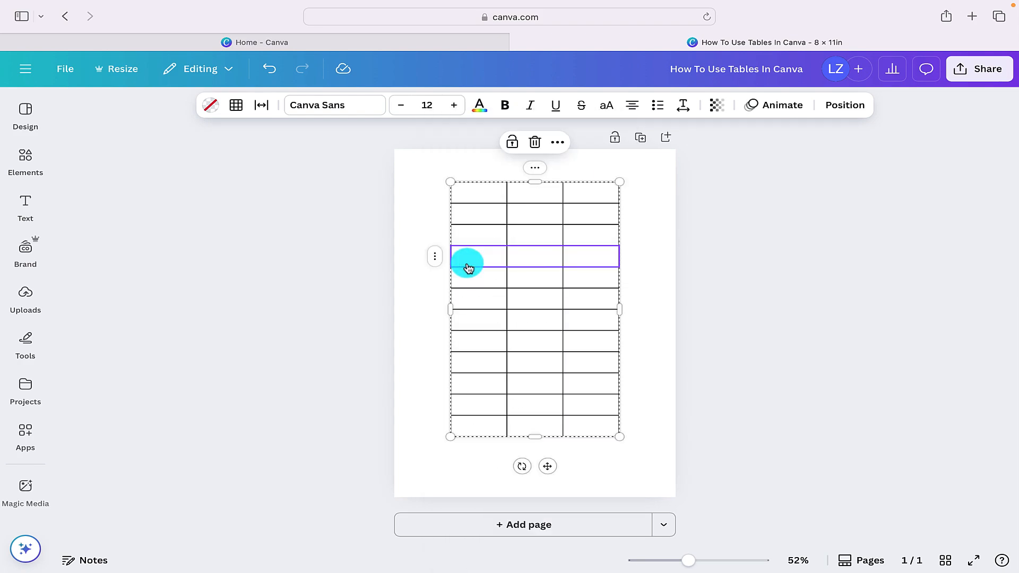
- Merge the cells of the fourth row into one cell and unmerge them again
click(435, 258)
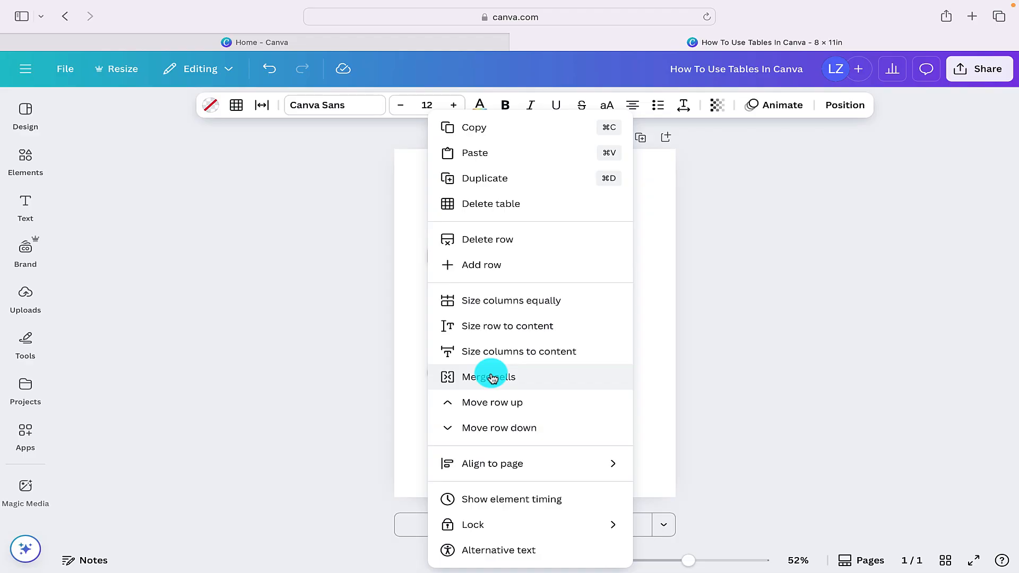
click(411, 345)
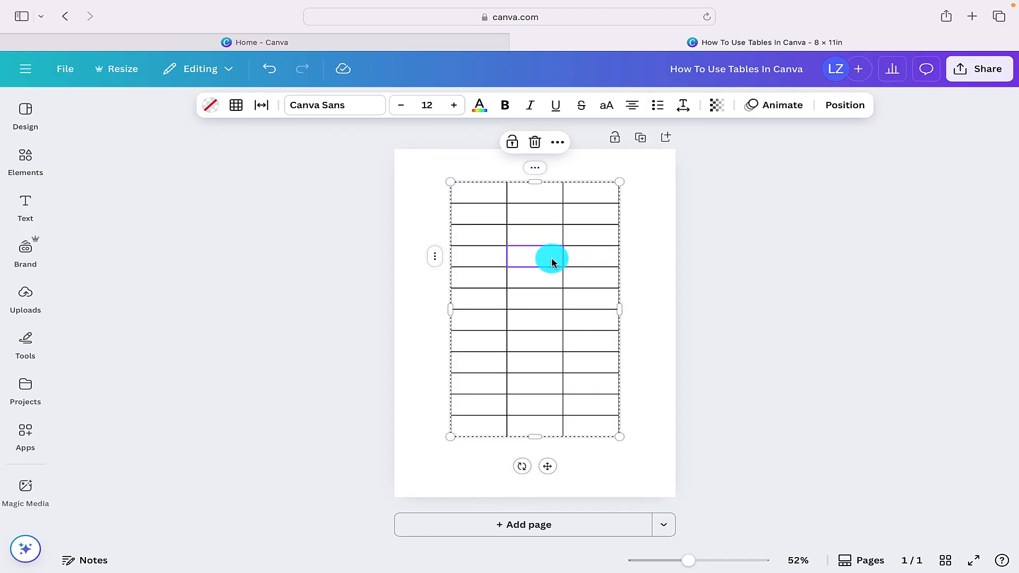
click(435, 257)
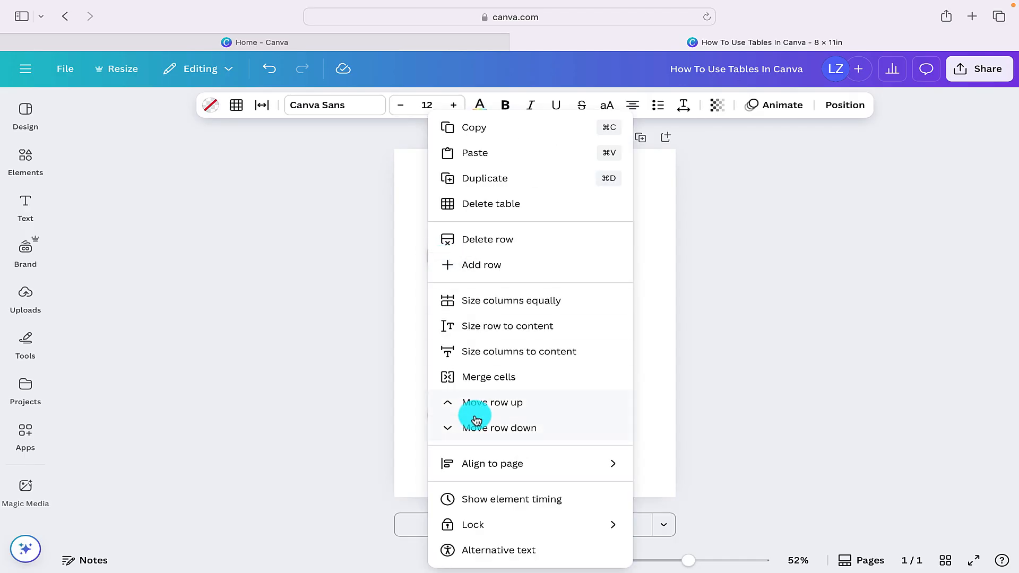
click(474, 375)
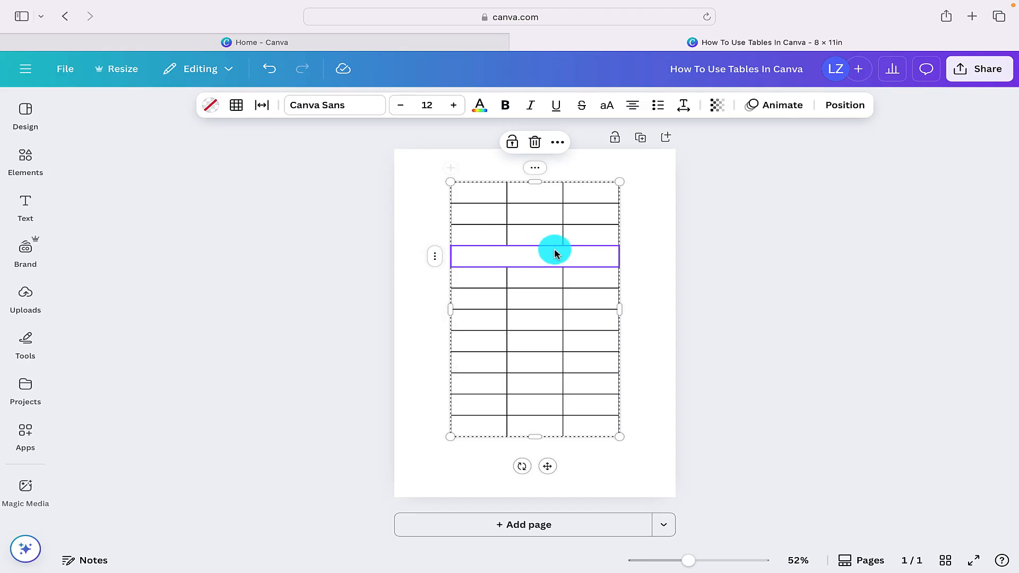
click(436, 258)
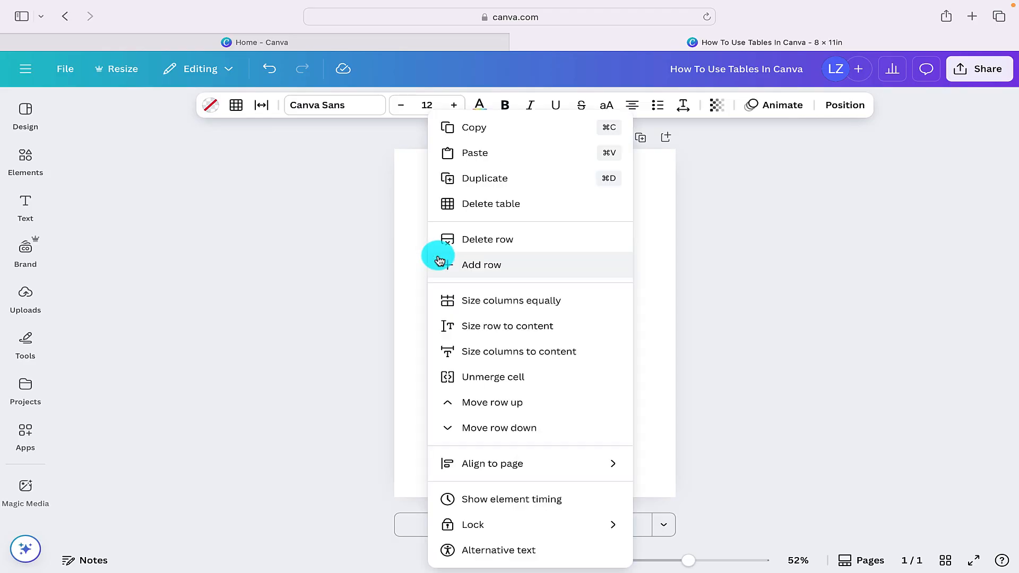
click(511, 379)
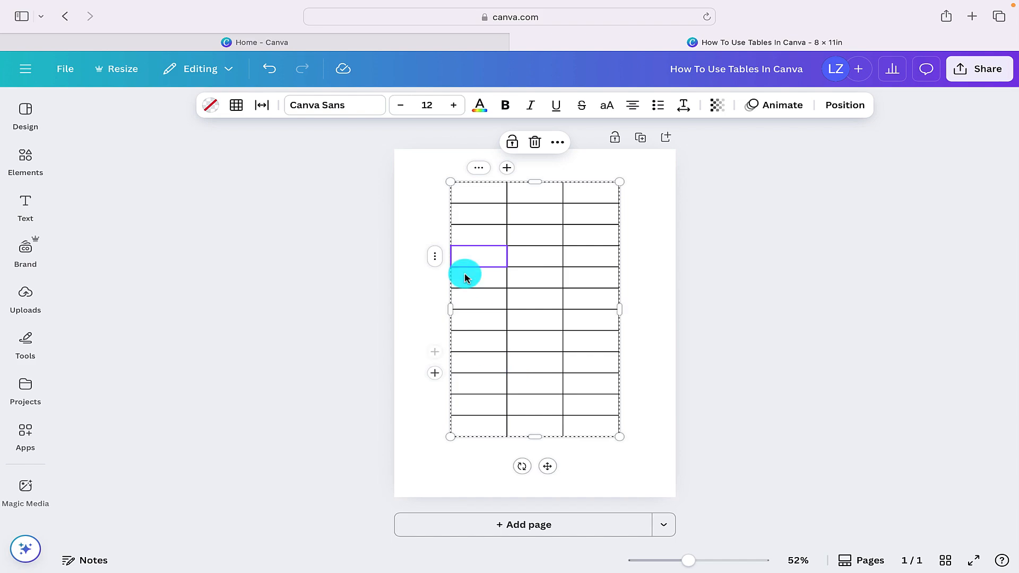
- Add five columns next to the table's first column to make eight columns in all
click(481, 170)
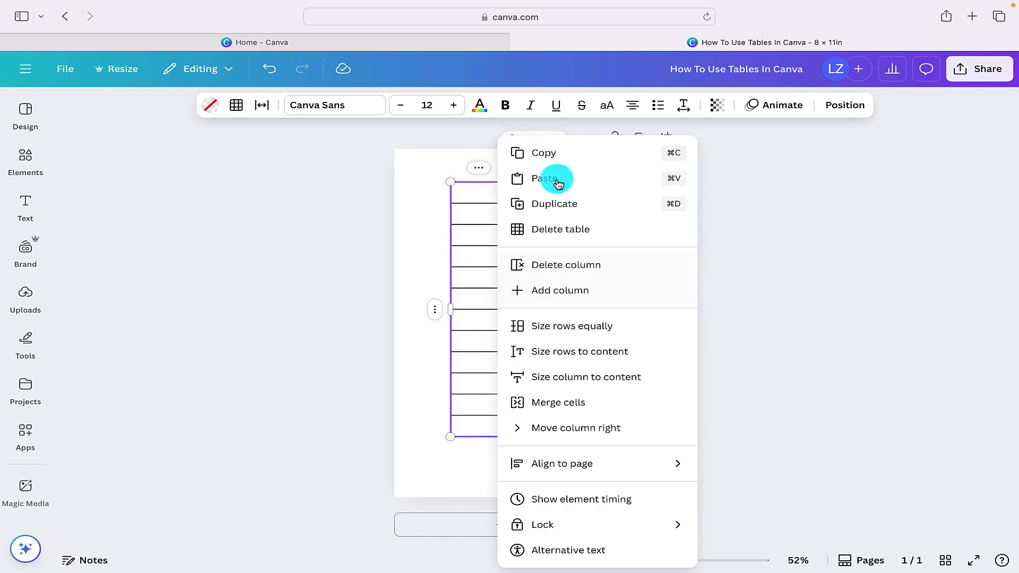
click(553, 291)
click(470, 177)
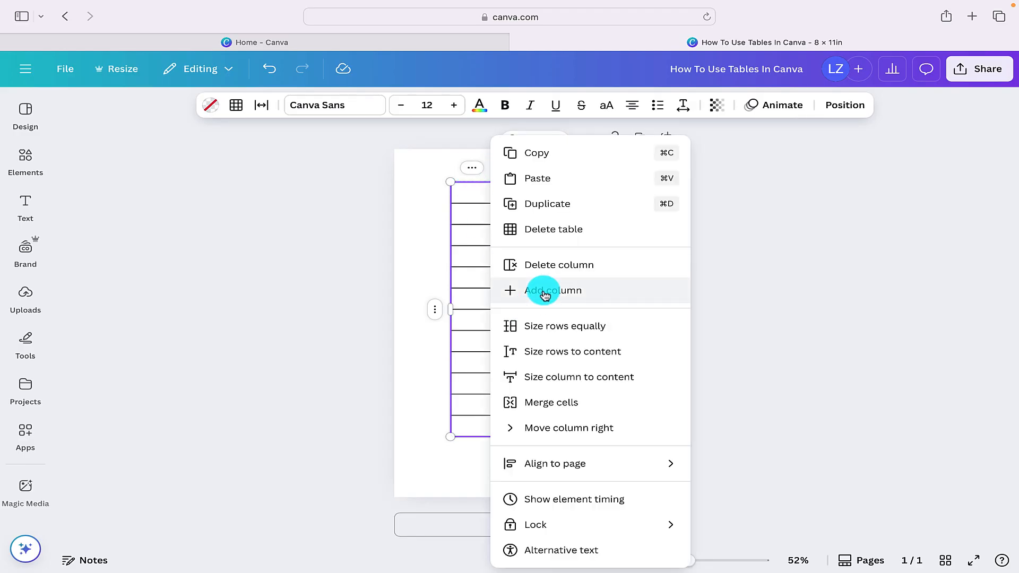
click(548, 291)
click(468, 174)
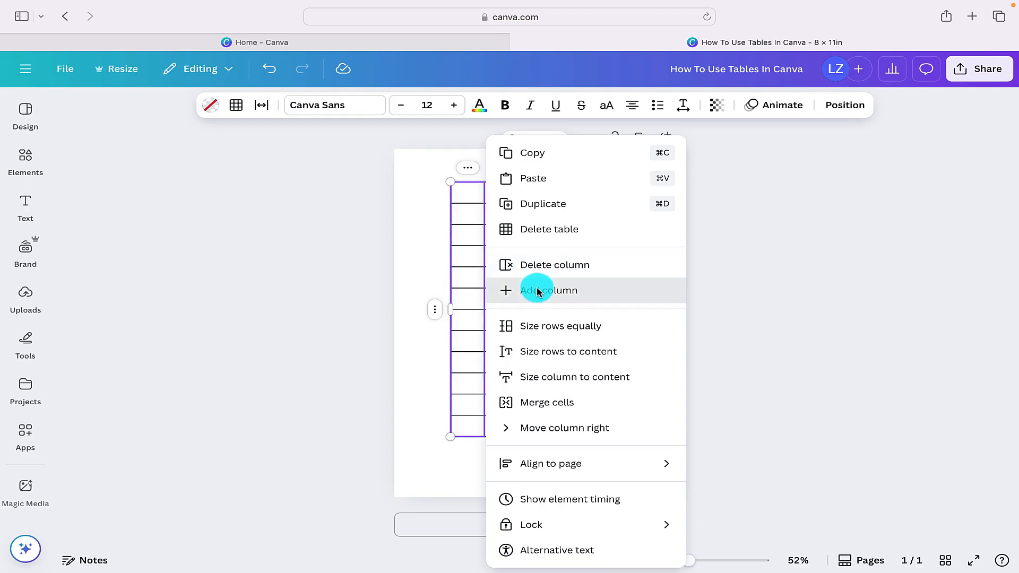
click(538, 291)
click(468, 172)
click(540, 299)
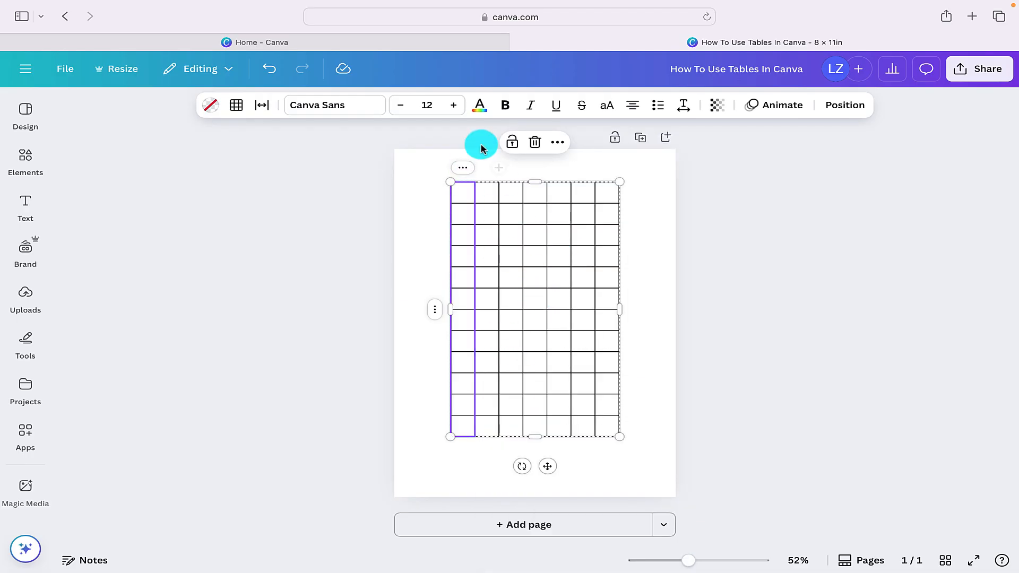
click(462, 167)
click(541, 299)
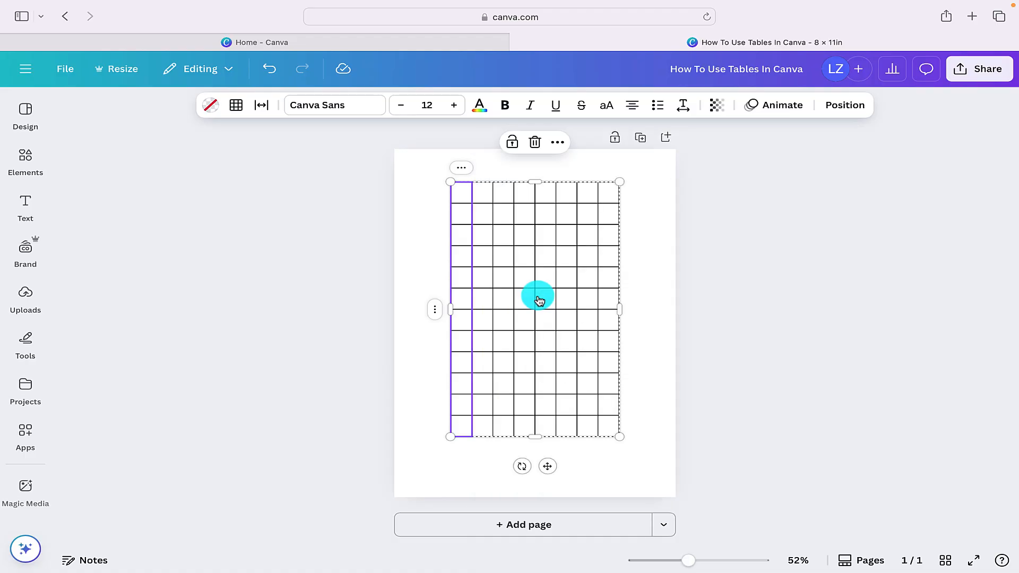
click(463, 168)
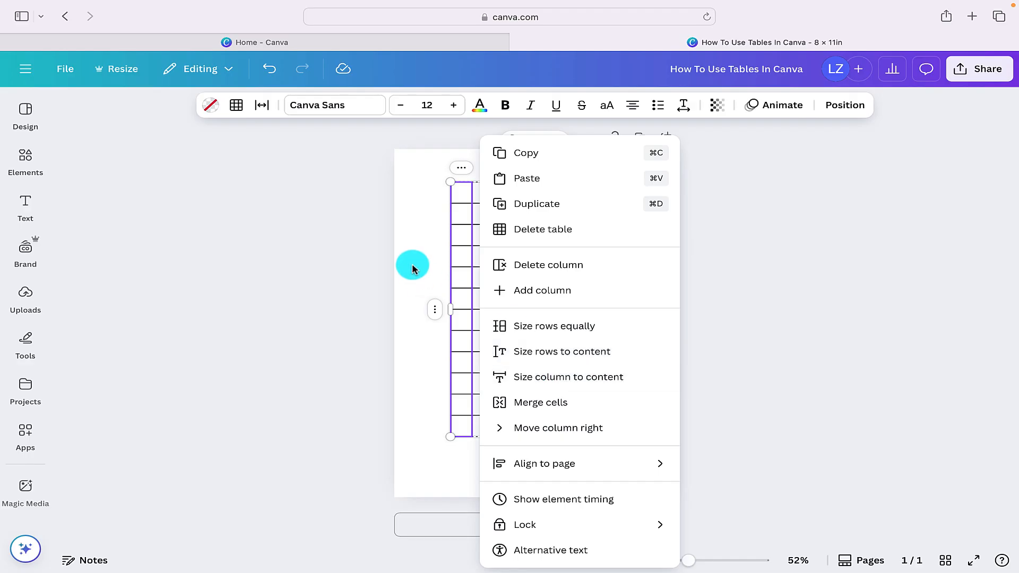
click(433, 252)
- Enter the text "hello" in the top cell of the third column
click(506, 194)
mouse_move(462, 229)
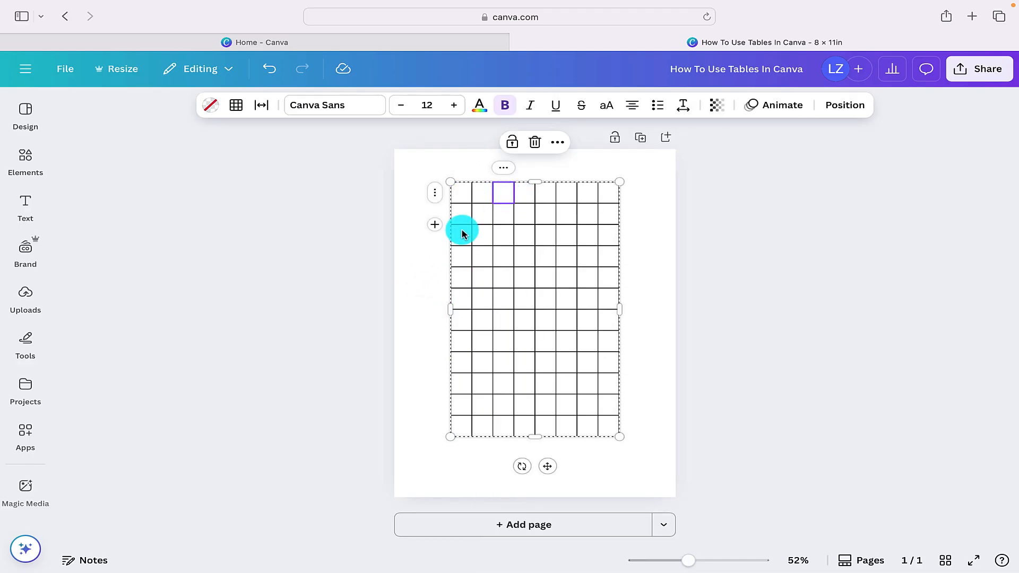
text(hello)
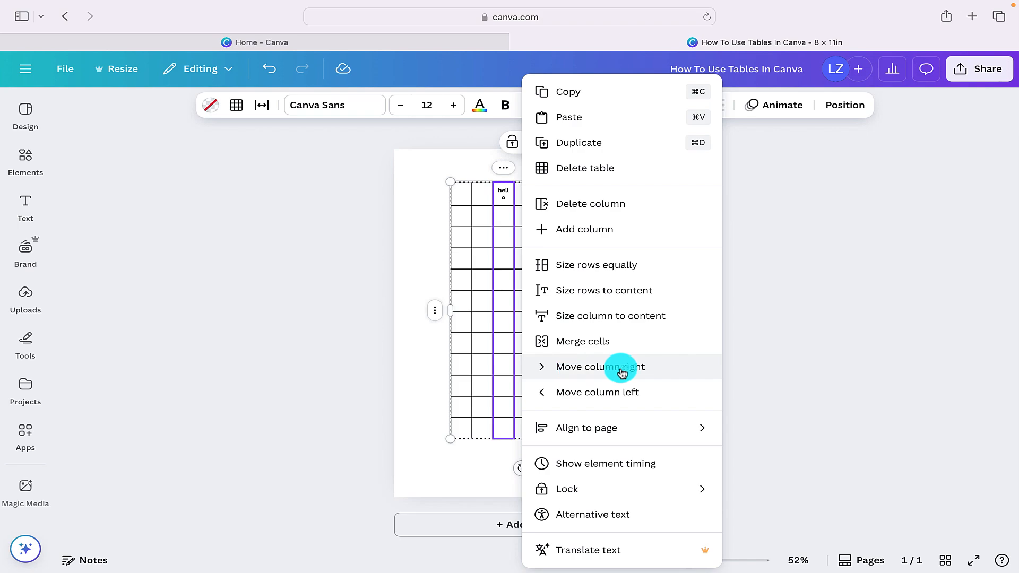
- Move the "hello" column one place to the right and back to the left
click(622, 373)
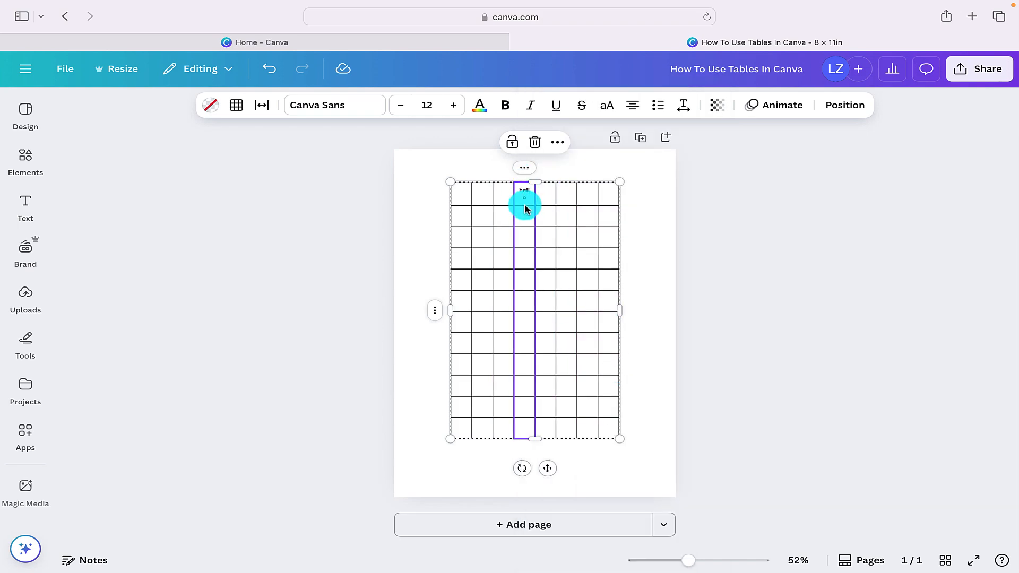
click(525, 169)
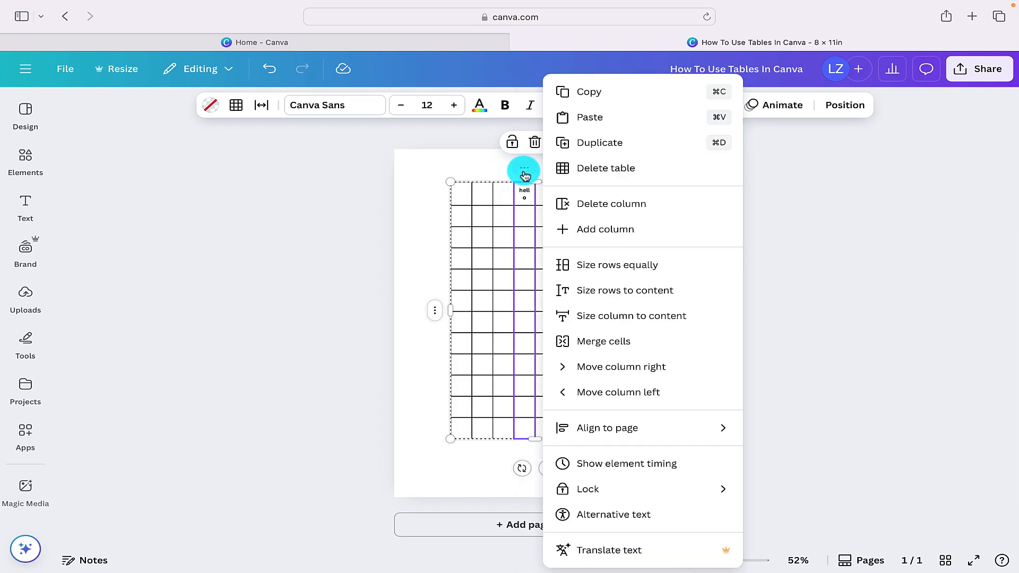
click(600, 395)
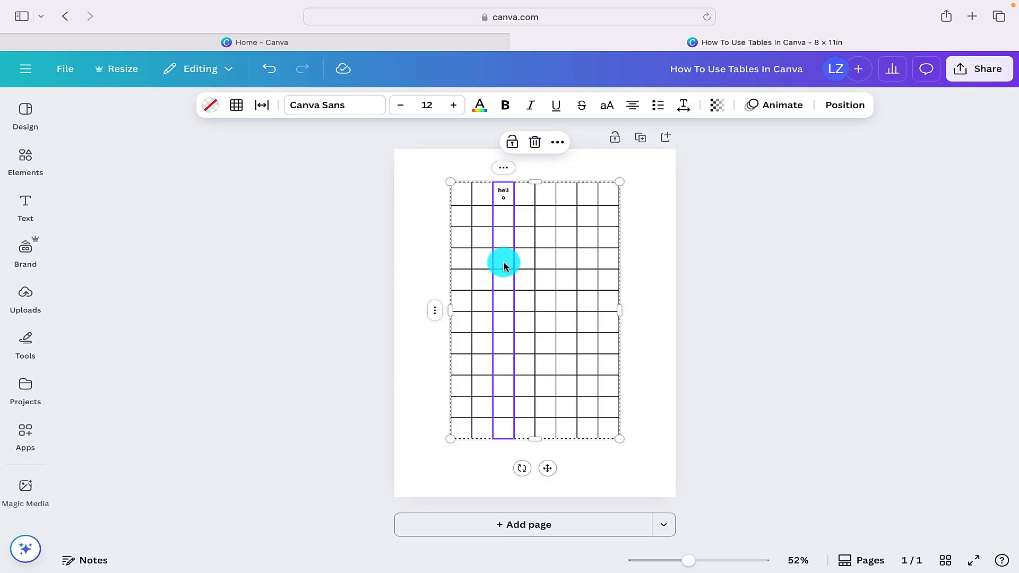
- Merge the cells of the "hello" column into one cell and unmerge them again
click(504, 168)
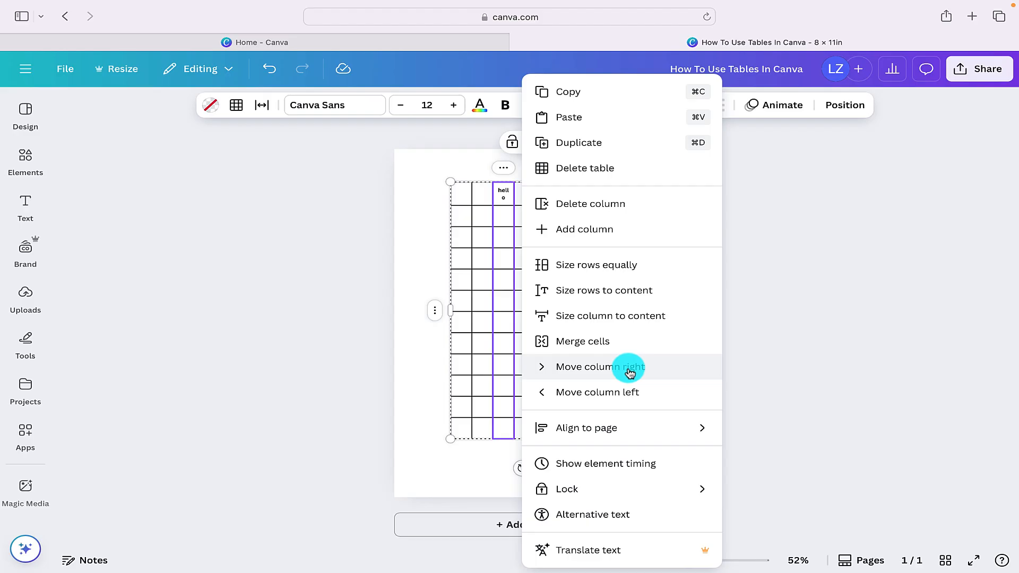
click(587, 341)
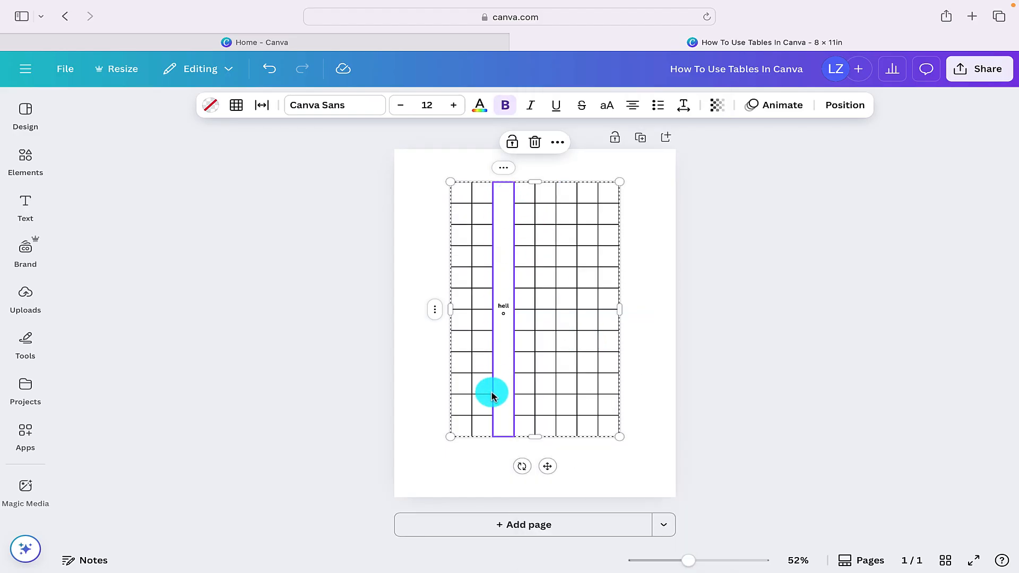
click(504, 168)
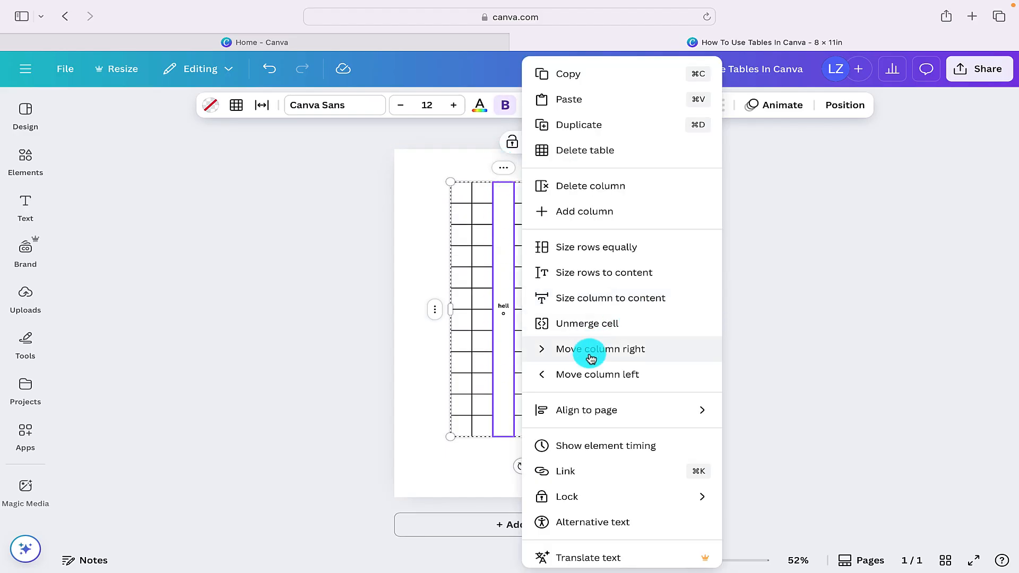
click(587, 323)
- Size all the table's rows equally
click(505, 169)
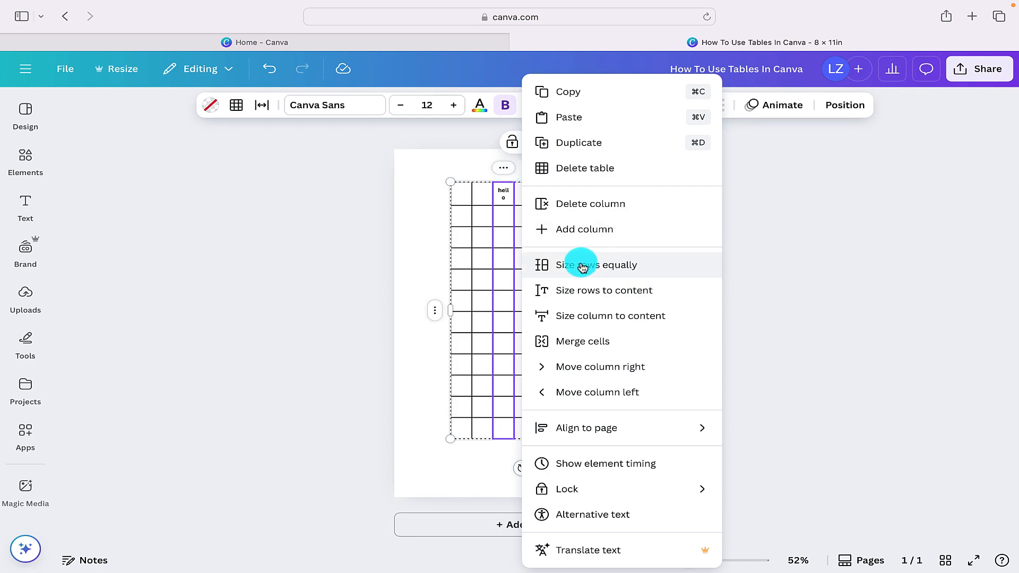
click(620, 268)
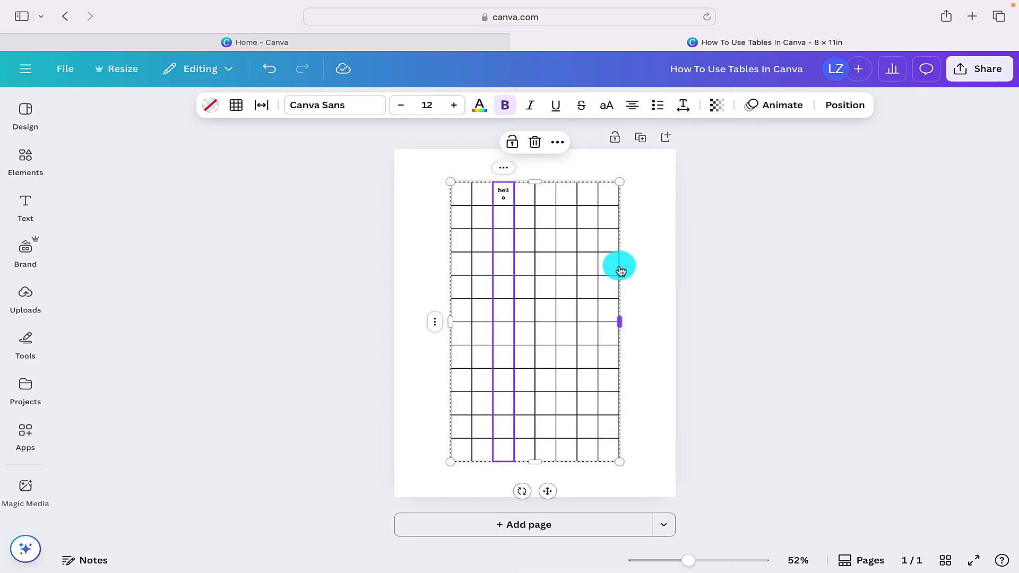
key(super+z)
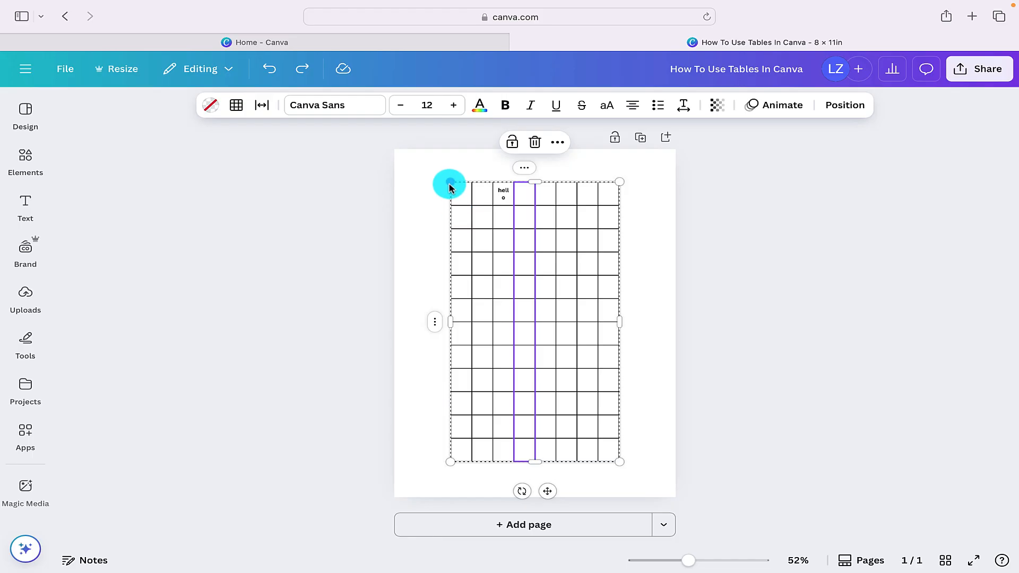
- Enlarge the table from its corners so it fills most of the page
drag(442, 181, 406, 164)
drag(615, 164, 657, 166)
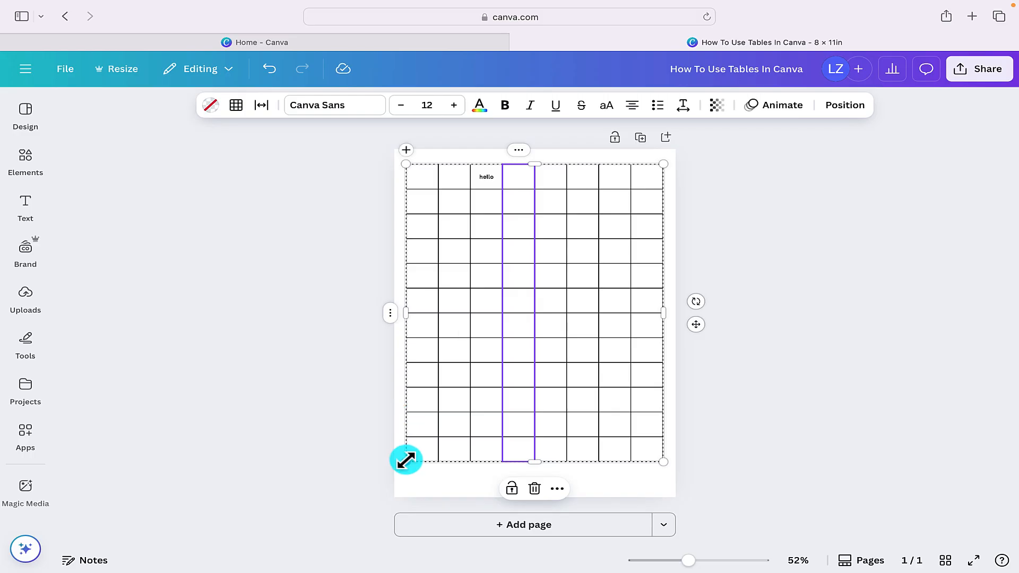
drag(405, 457, 406, 484)
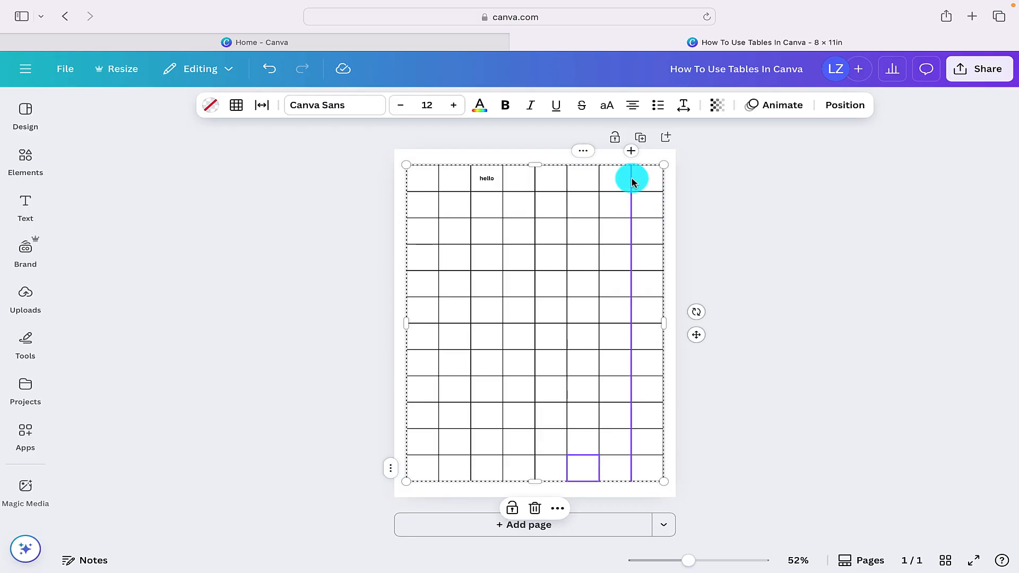
- Move the column borders to widen the fourth column and narrow the four columns after it
mouse_move(631, 182)
mouse_down()
mouse_move(644, 181)
mouse_move(615, 184)
mouse_up()
mouse_move(625, 183)
mouse_down()
mouse_move(583, 182)
mouse_move(604, 182)
mouse_up()
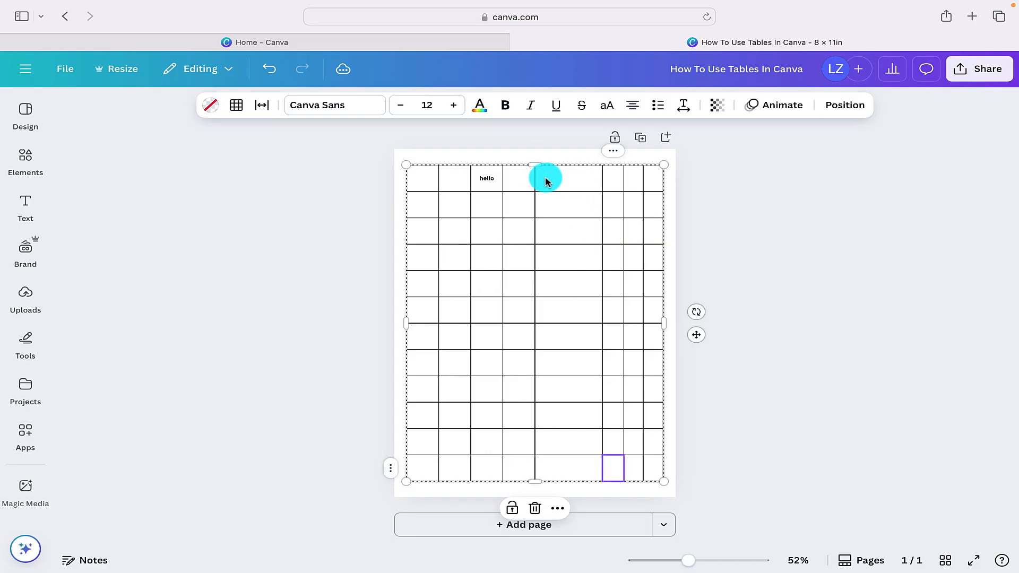
drag(535, 181, 584, 181)
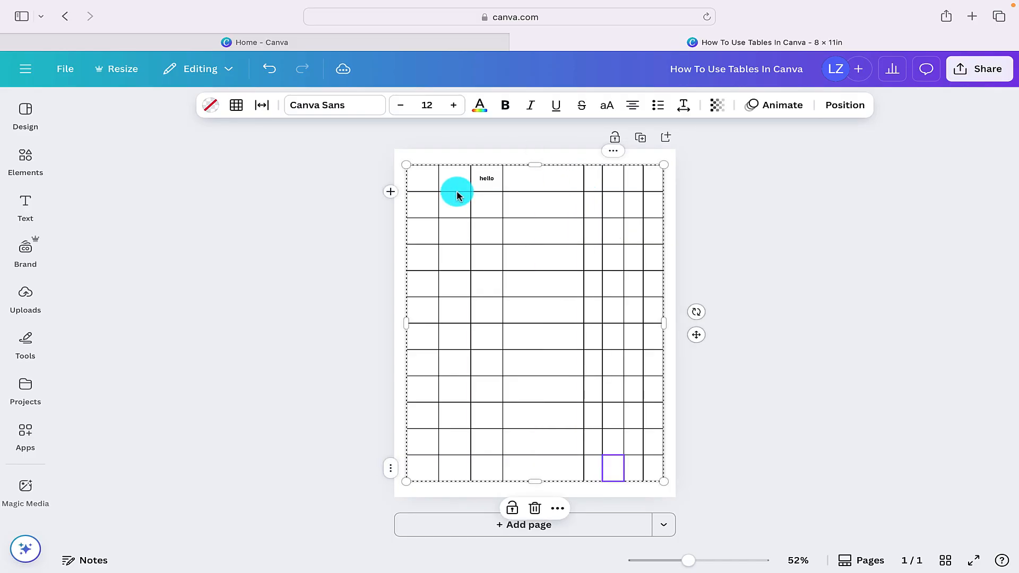
- Increase the first row's height, and size all the table's rows equally again
drag(481, 191, 480, 201)
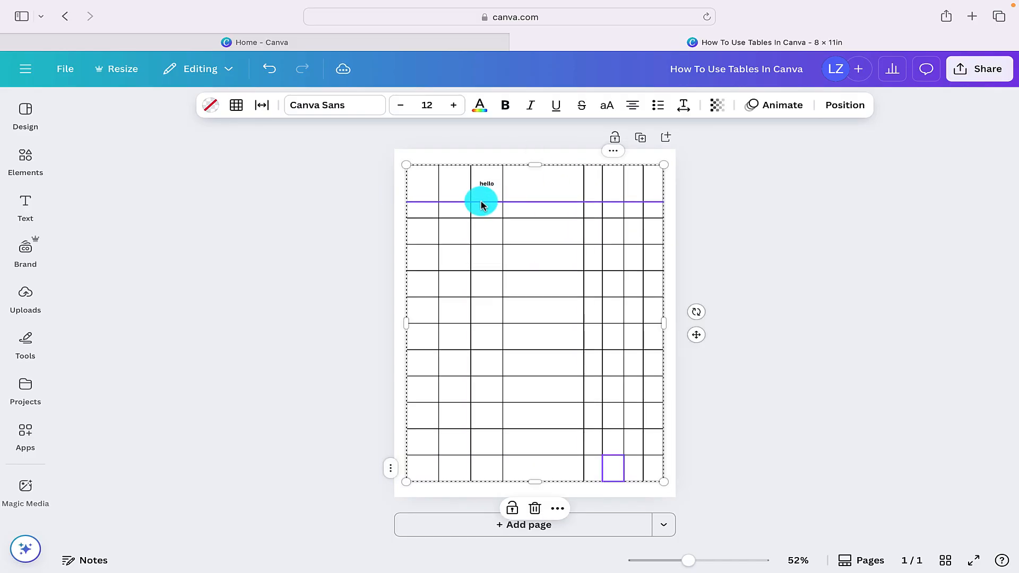
click(481, 216)
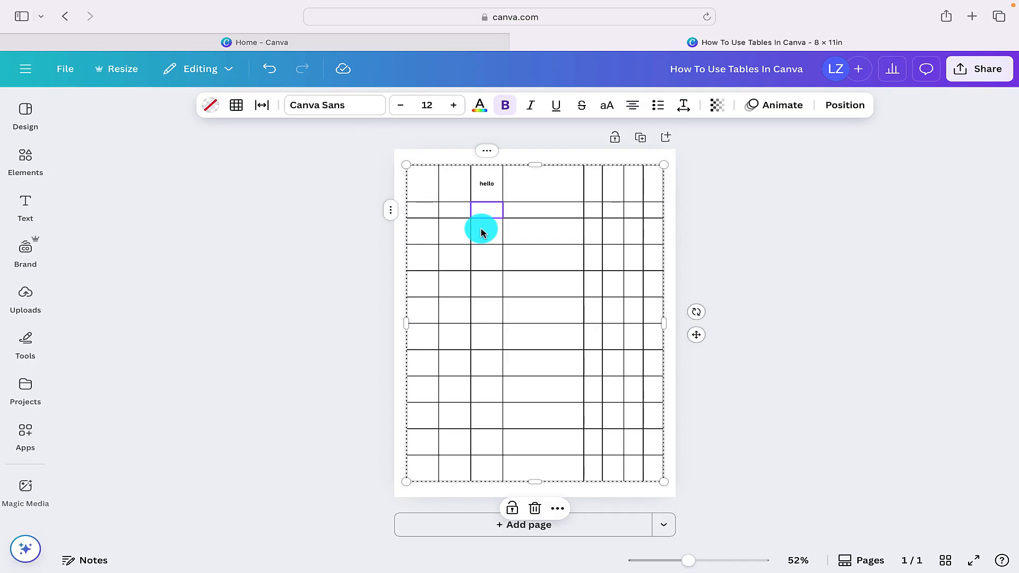
click(488, 153)
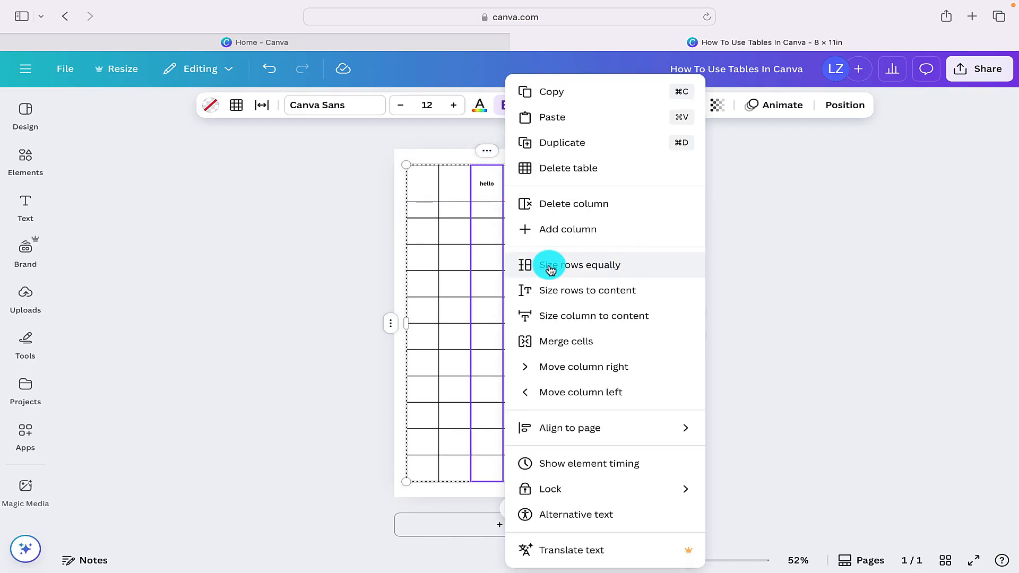
click(603, 268)
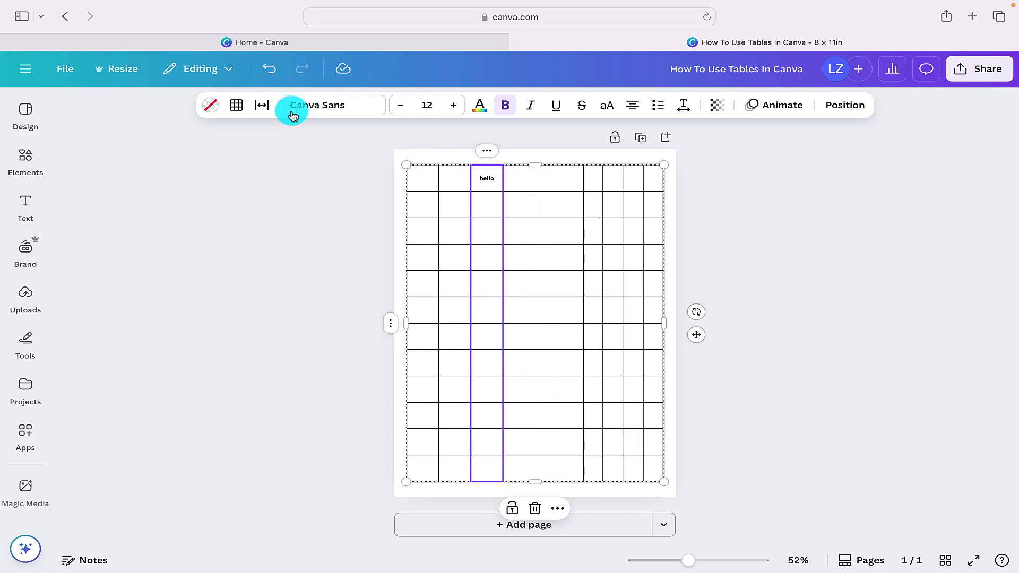
- Try out the table spacing, return it to 0, and set the cell spacing to 20
click(261, 105)
click(192, 159)
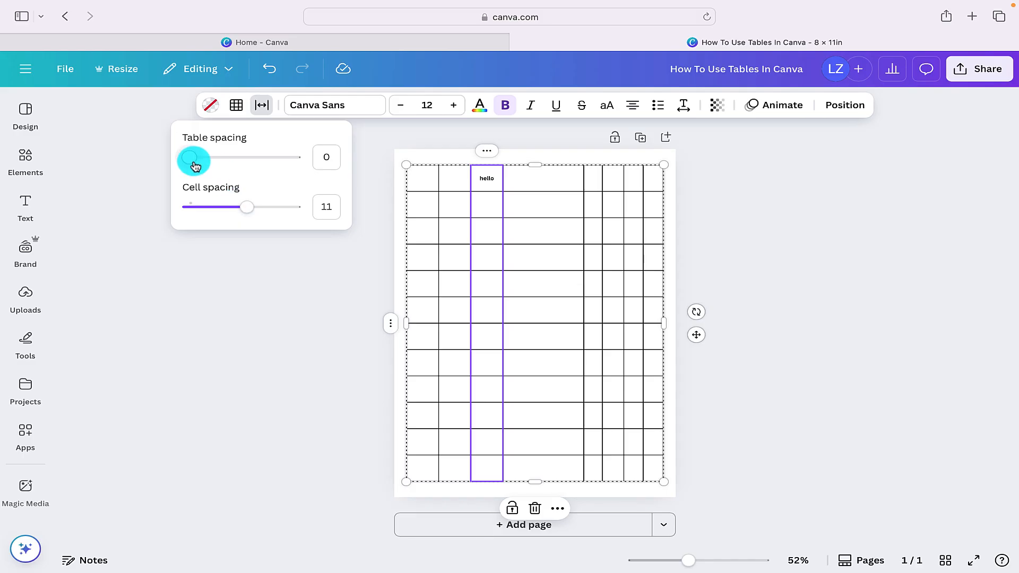
mouse_move(192, 159)
mouse_down()
mouse_move(294, 162)
mouse_move(184, 159)
mouse_up()
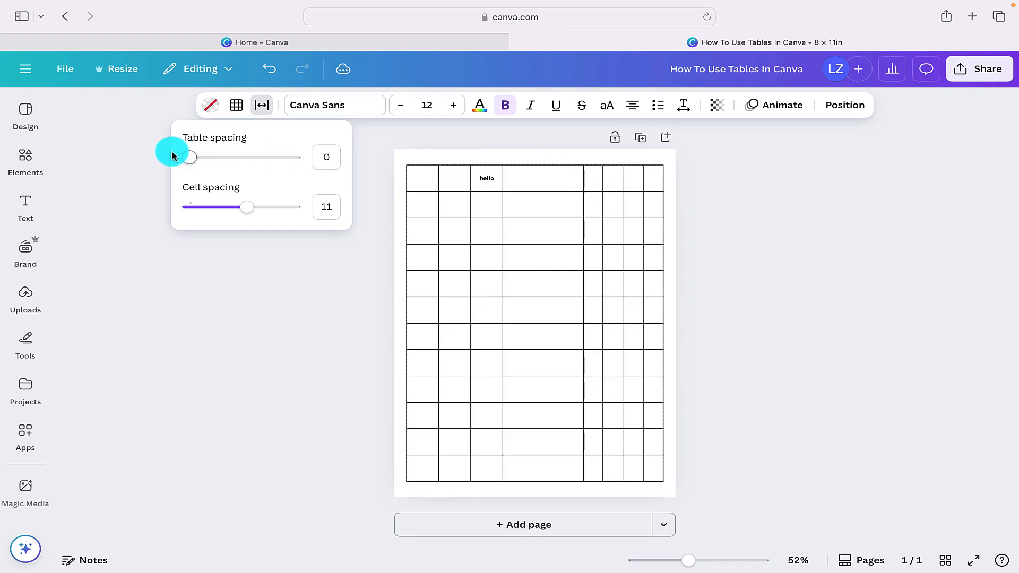
drag(235, 206, 301, 206)
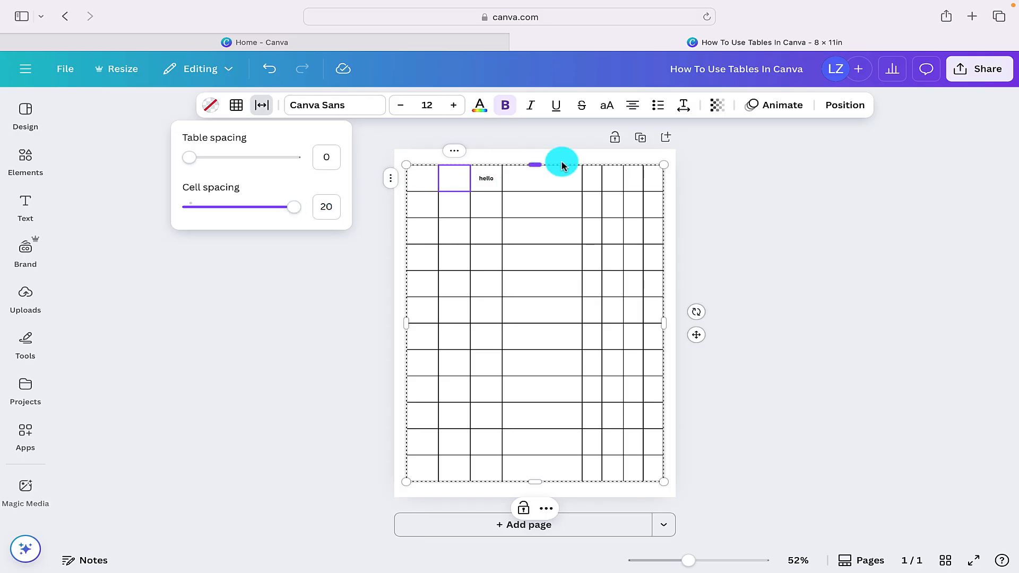
- Extend the table slightly toward the page's upper edge and reduce its cell spacing
click(665, 165)
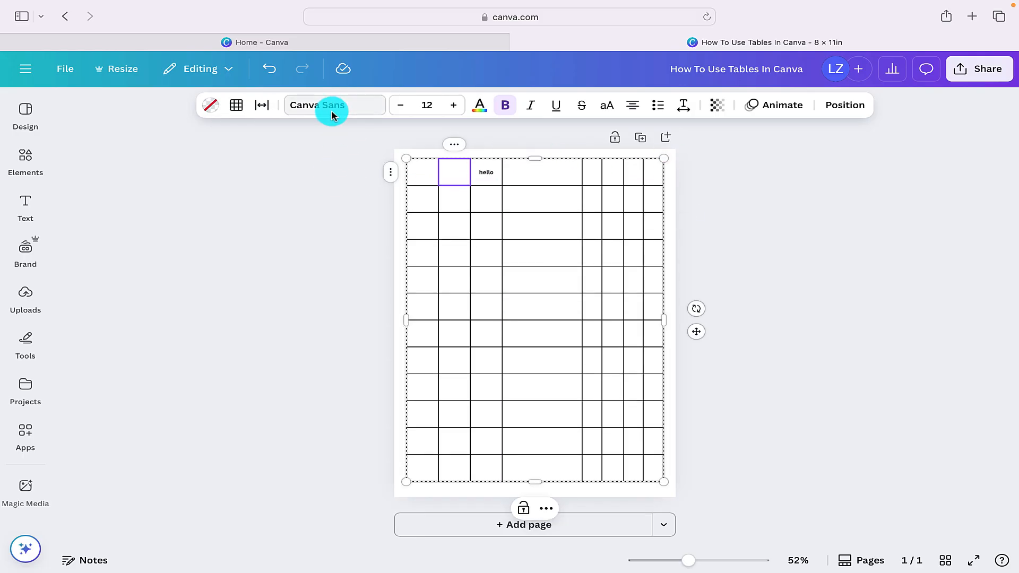
click(262, 105)
drag(294, 207, 241, 206)
- Increase the weight of the outer borders of the second cell in the first row
click(236, 106)
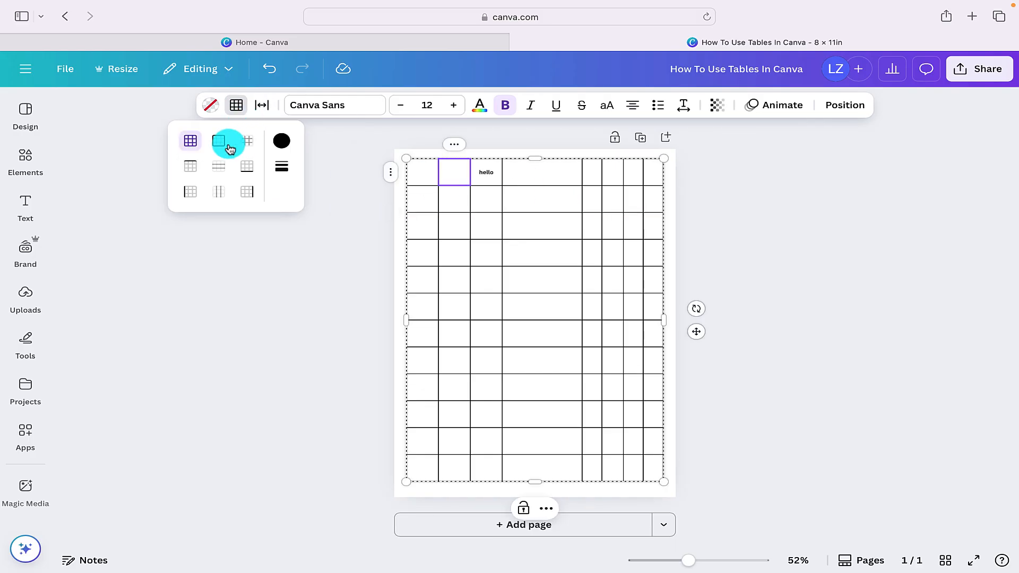
click(219, 142)
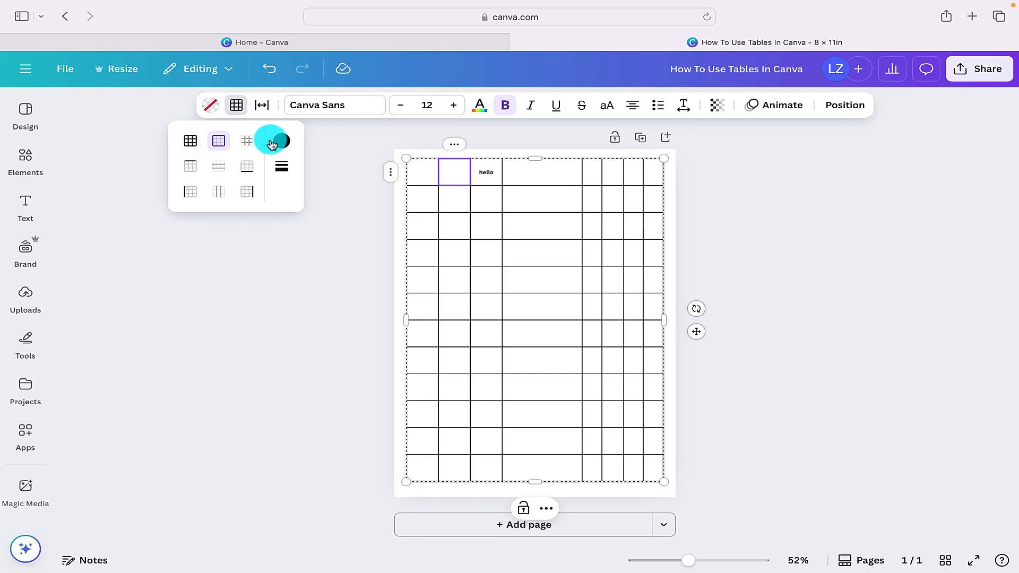
click(282, 167)
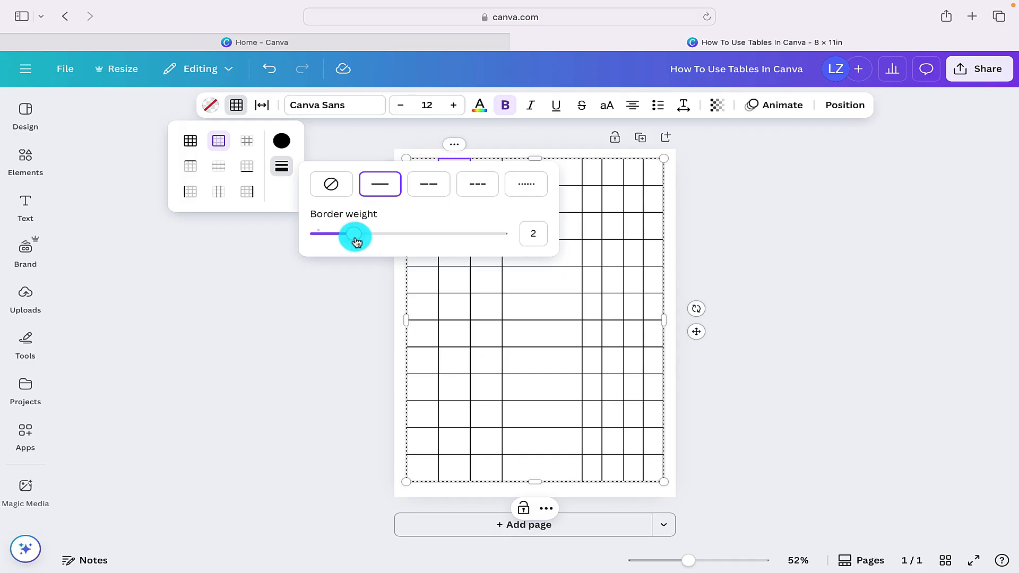
mouse_move(356, 242)
mouse_down()
mouse_move(408, 239)
mouse_move(371, 237)
mouse_up()
- Set the outer borders of the whole table to a weight of 2
click(492, 174)
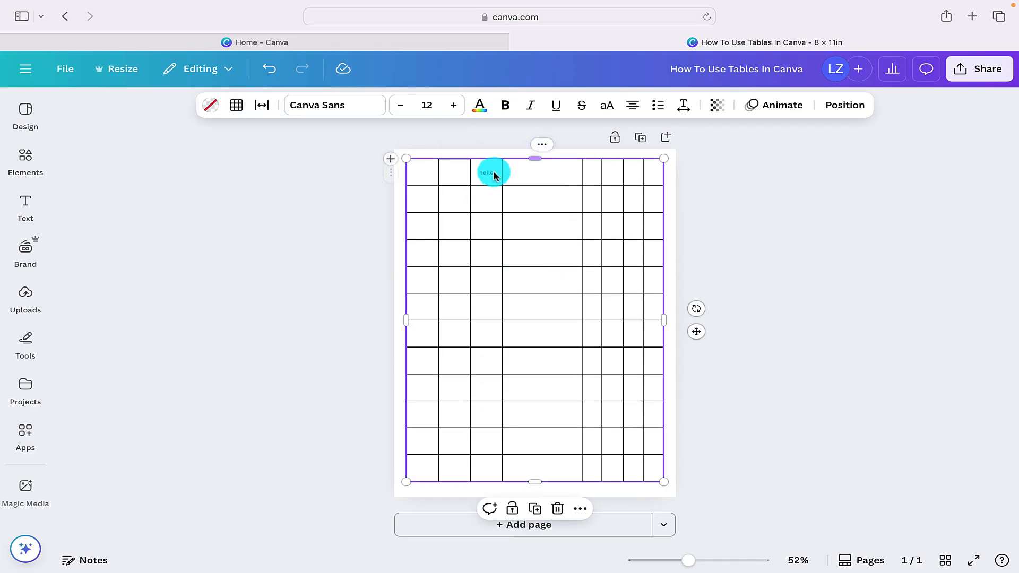
click(237, 106)
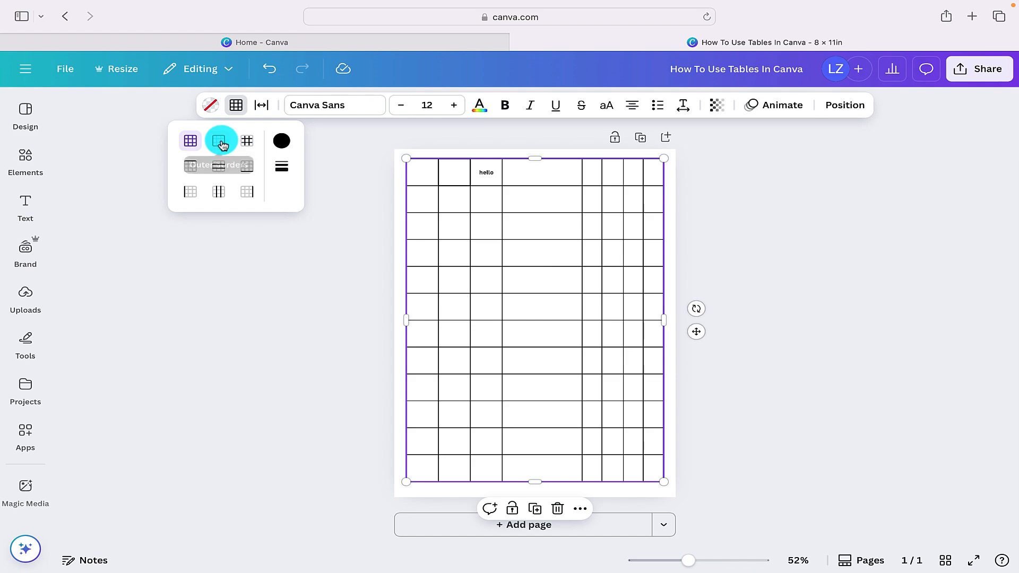
click(227, 149)
click(281, 165)
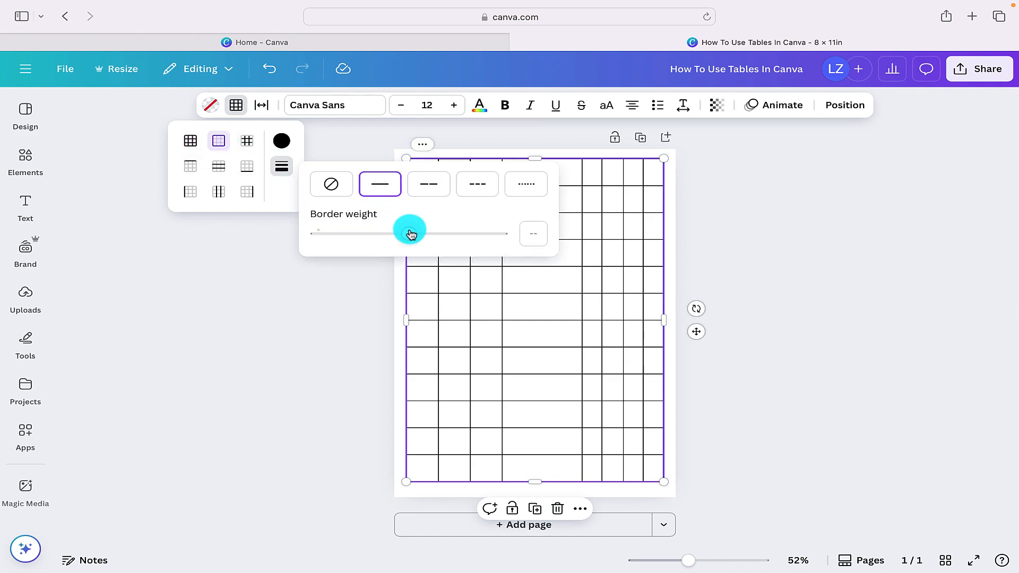
drag(411, 233, 354, 234)
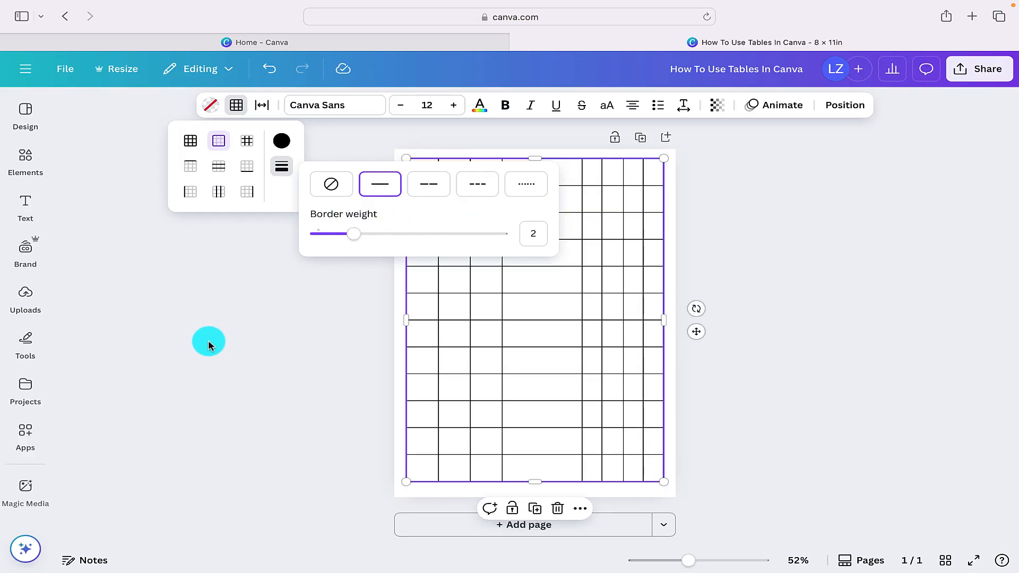
click(208, 344)
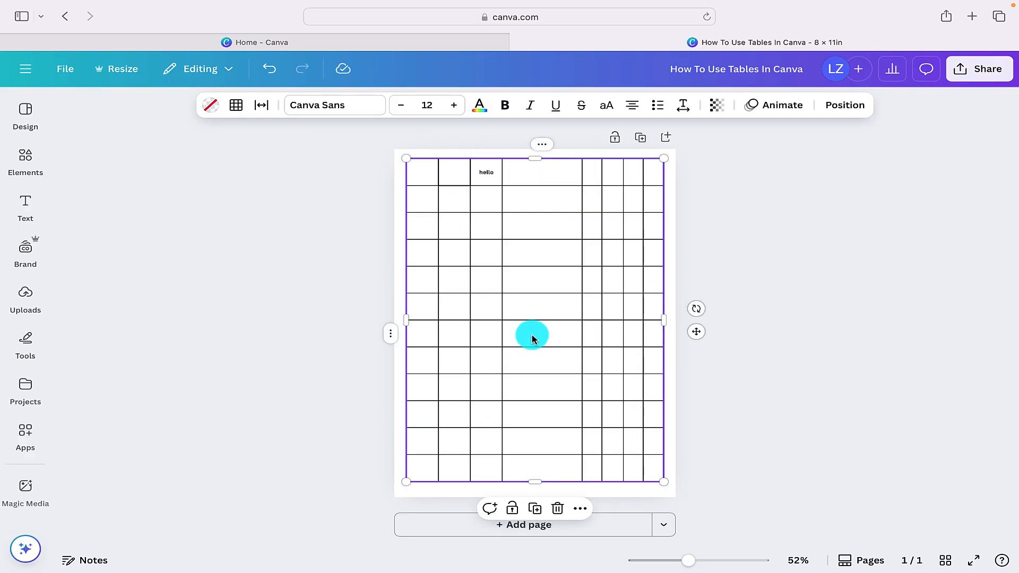
- Color the table's outer borders purple from the Bright Color palette
click(237, 105)
click(282, 141)
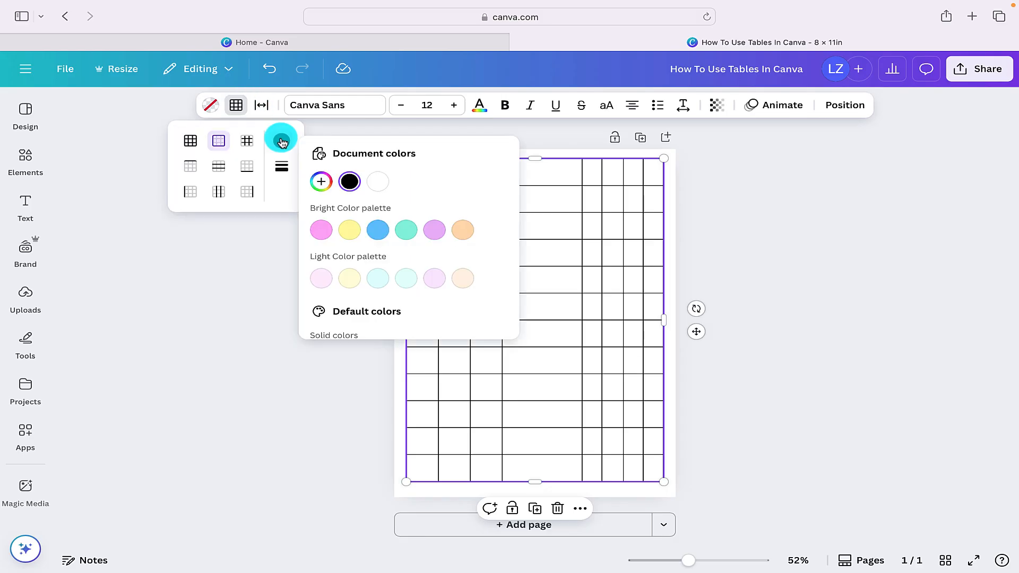
click(434, 230)
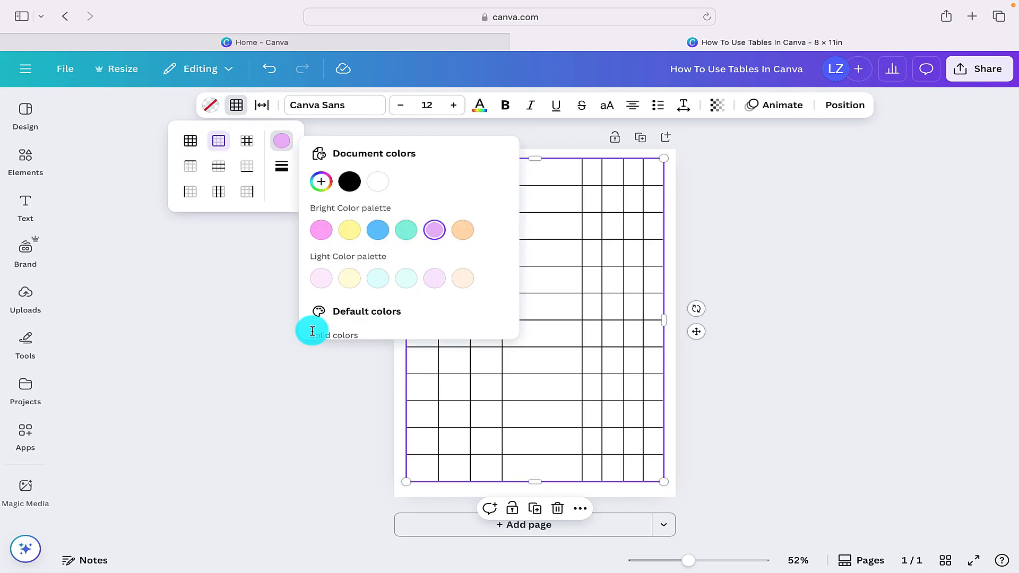
click(297, 415)
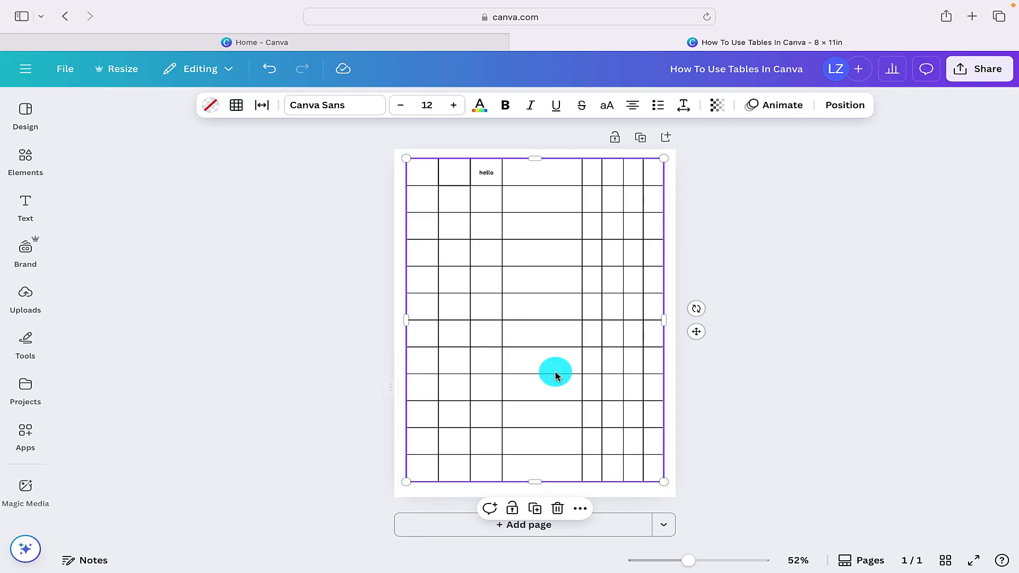
click(712, 337)
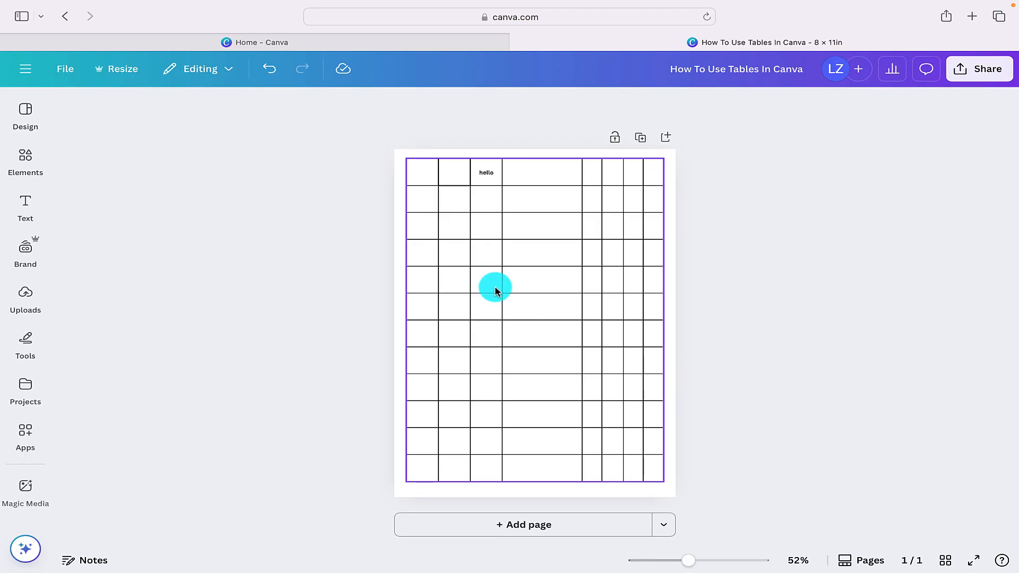
click(447, 210)
click(234, 104)
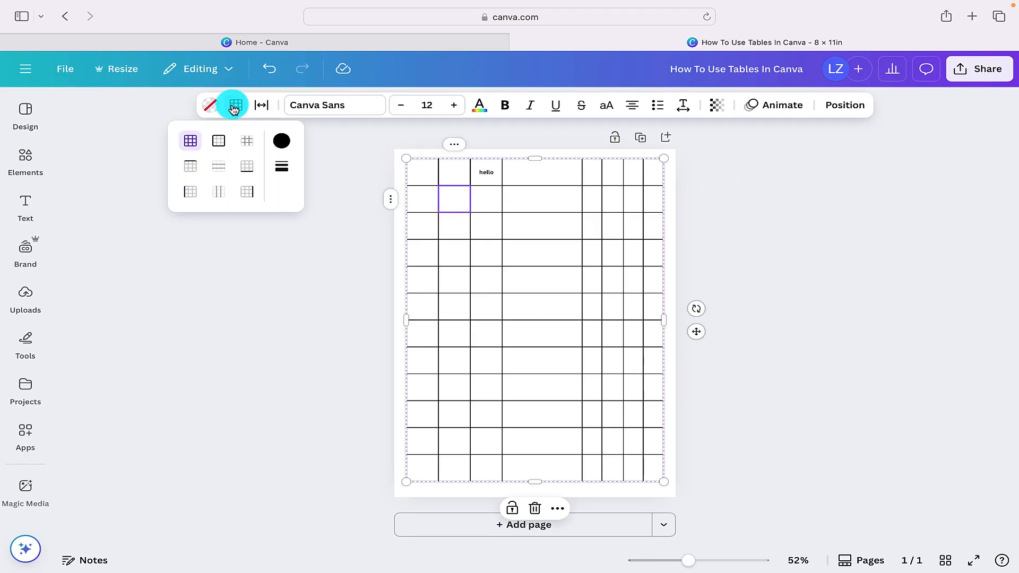
- Fill the first cell of the first row with pink and the second with yellow from the Bright Color palette
click(418, 175)
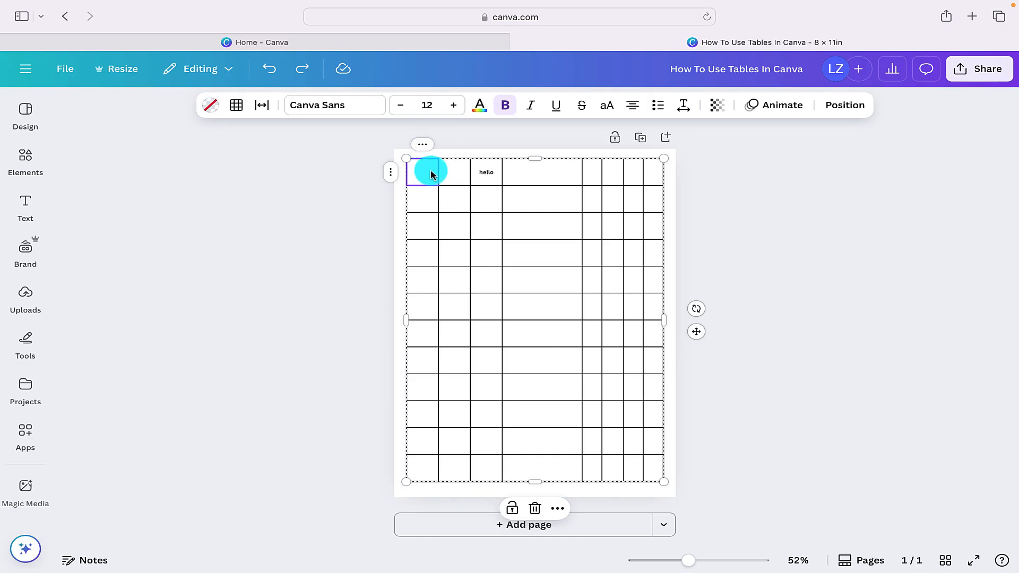
click(208, 112)
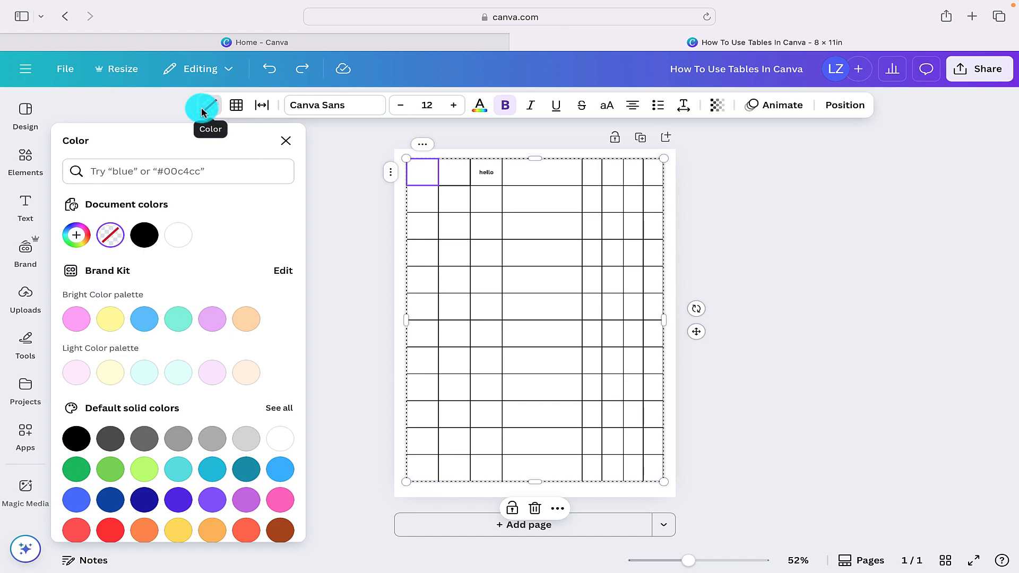
click(77, 319)
click(460, 178)
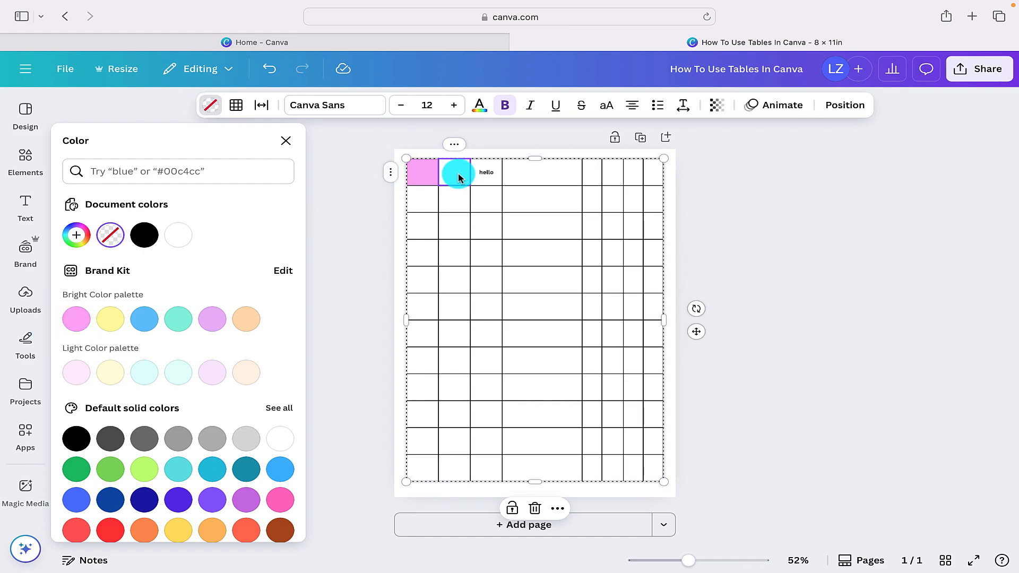
click(111, 319)
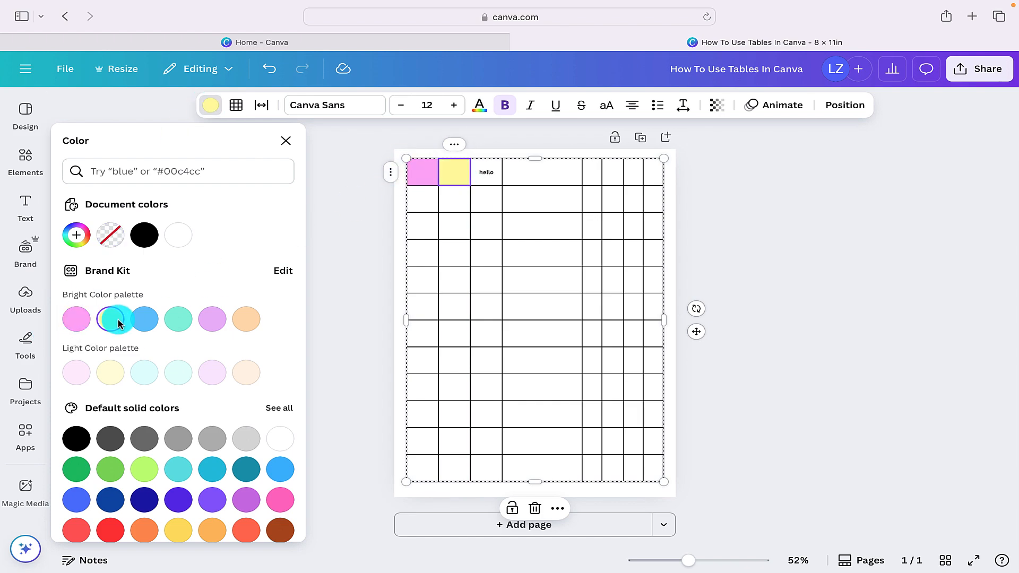
- Fill the third to sixth cells of the first row with blue, teal, lilac and orange from the Bright Color palette
click(485, 171)
click(146, 318)
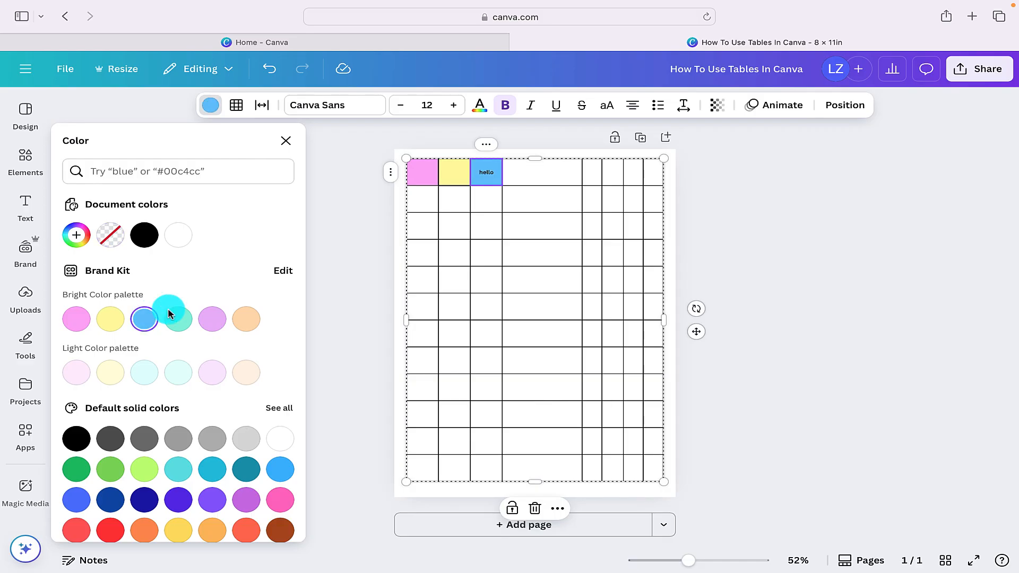
click(555, 174)
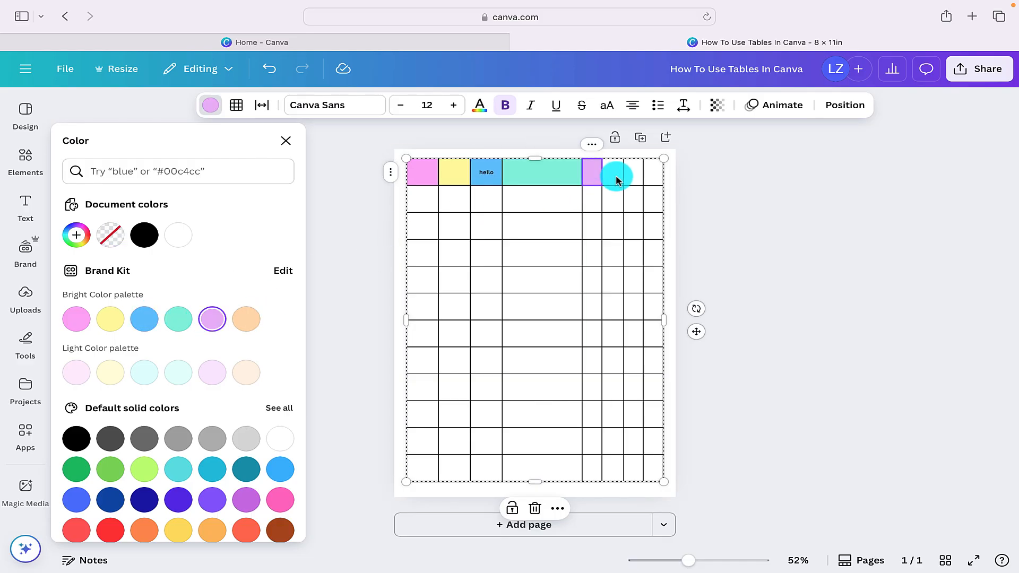
click(616, 174)
click(242, 318)
click(620, 180)
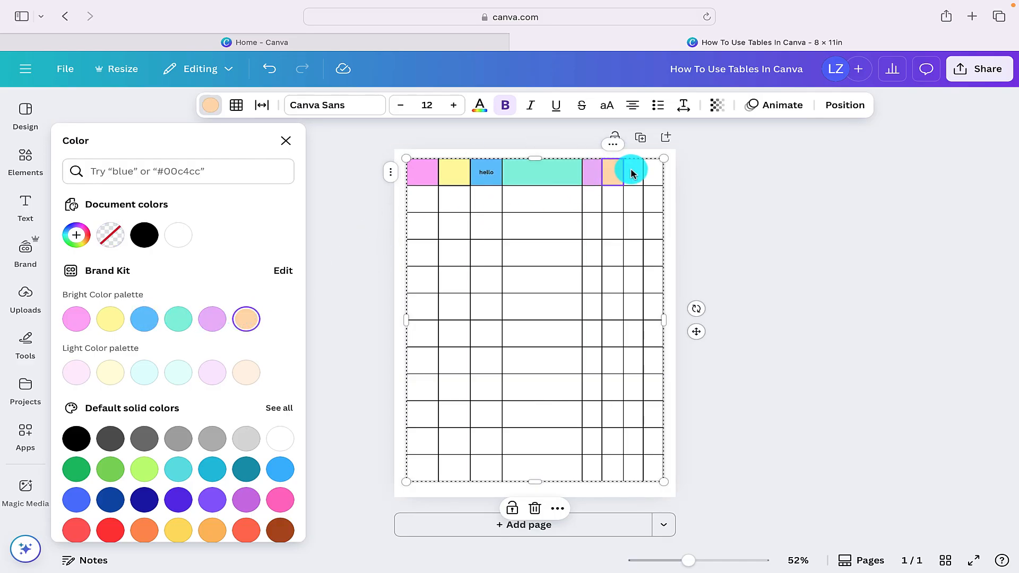
- Fill the last two cells of the first row with pale pink and pale yellow from the Light Color palette
click(632, 173)
click(79, 371)
click(659, 171)
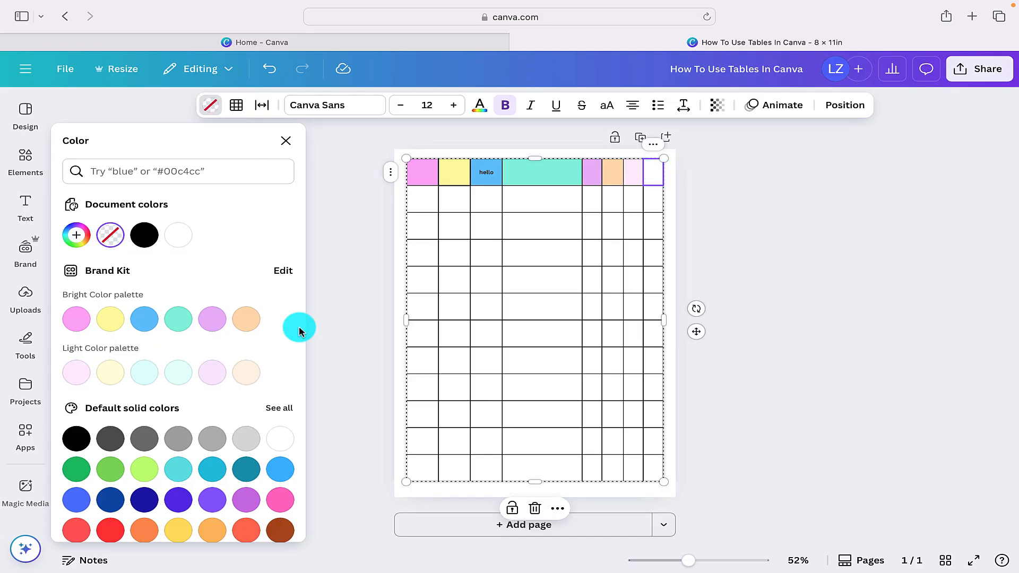
click(110, 372)
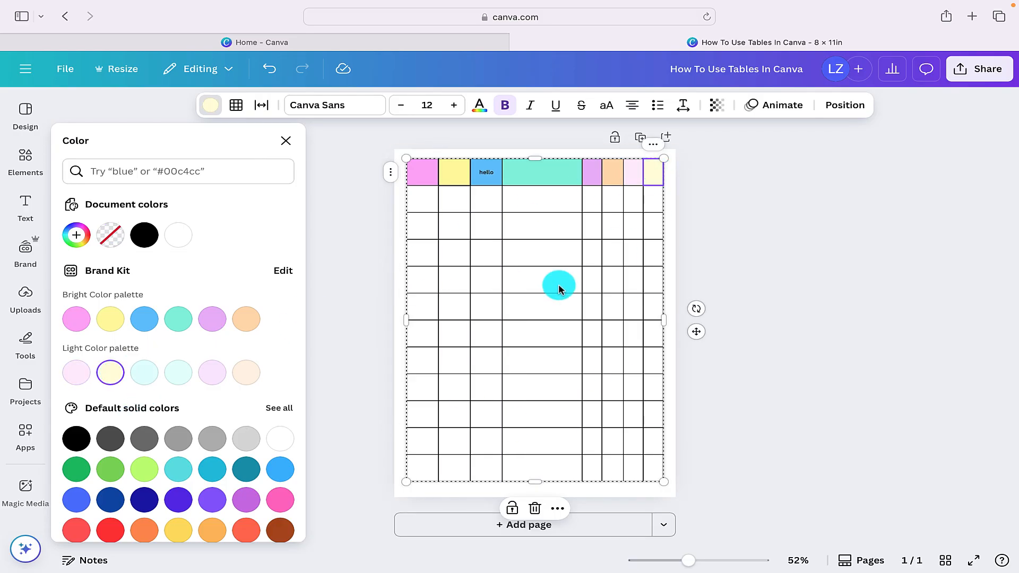
- Add a second page to the design and bring up the table elements
click(535, 527)
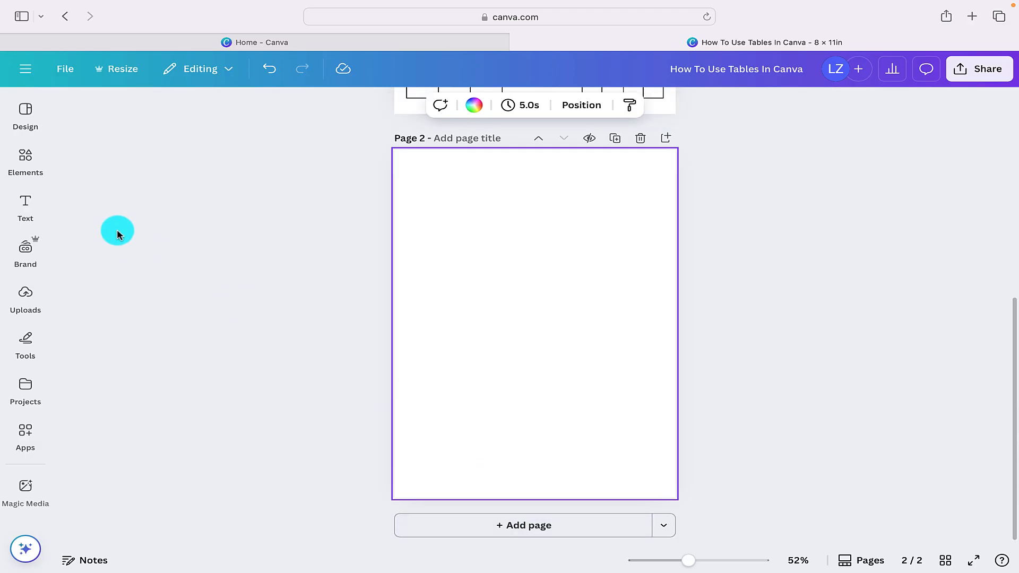
click(23, 159)
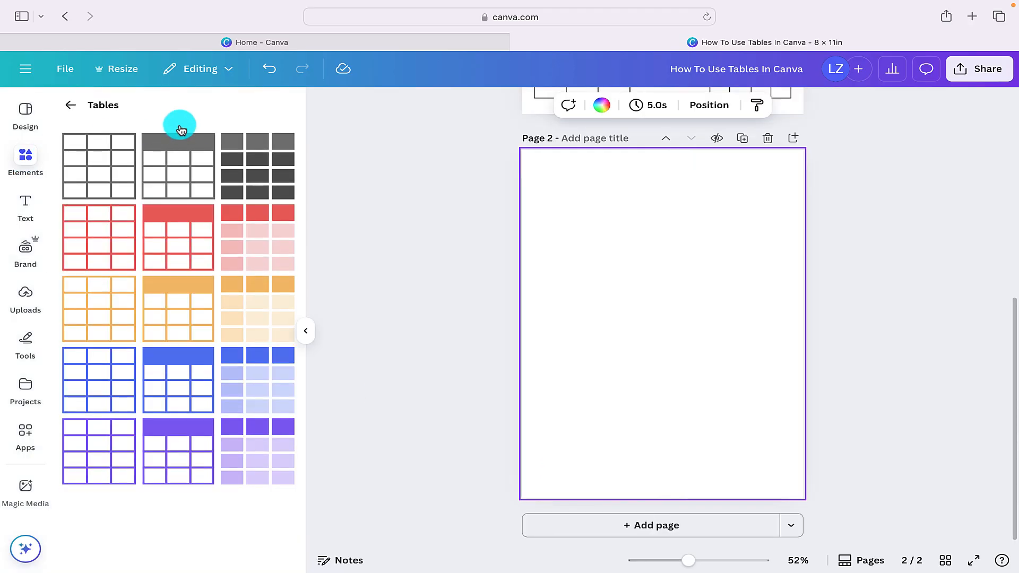
- Try the plain red-outlined and orange-outlined tables on the second page, deleting each one
click(100, 227)
click(601, 409)
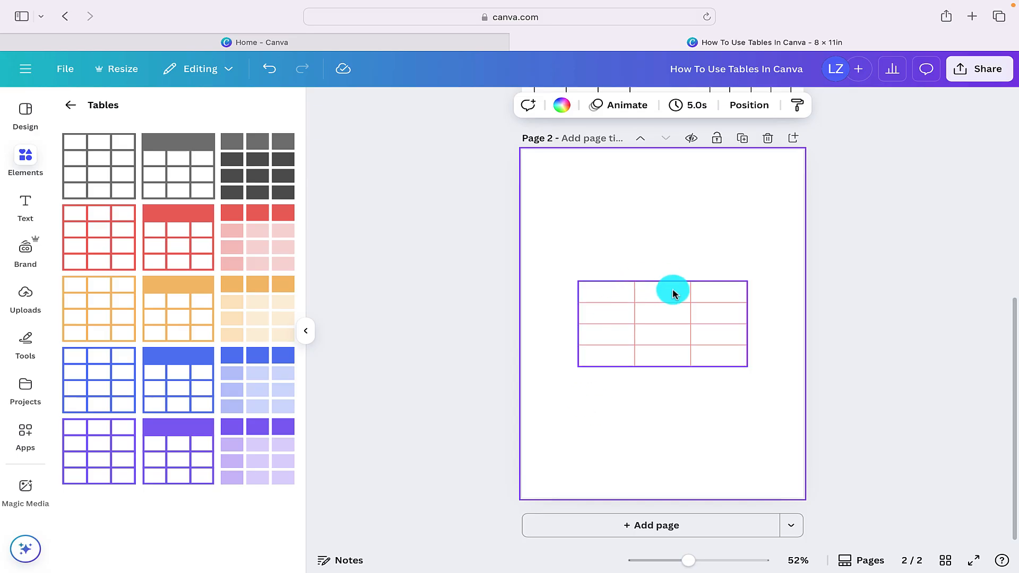
click(660, 322)
key(Delete)
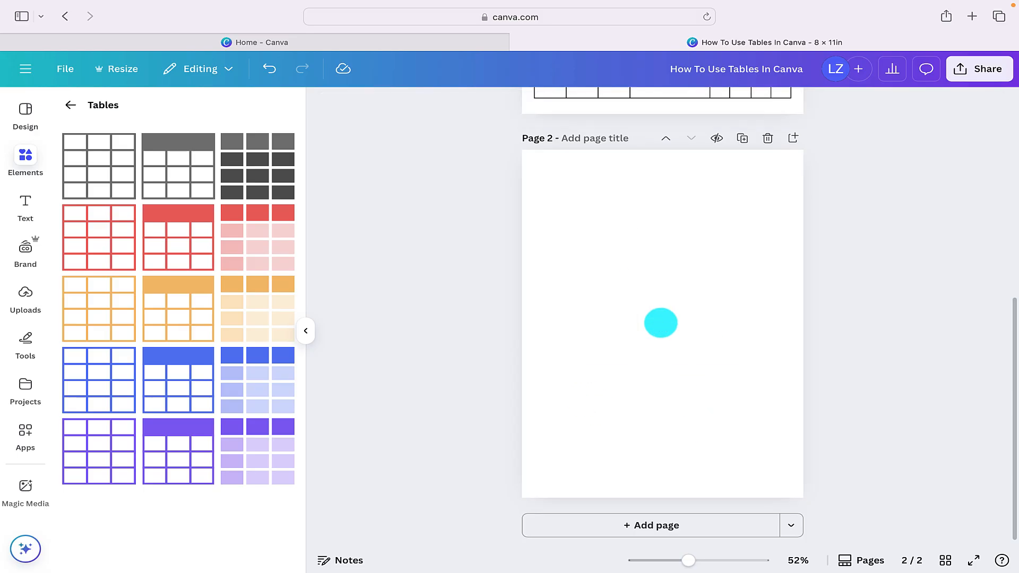
click(106, 305)
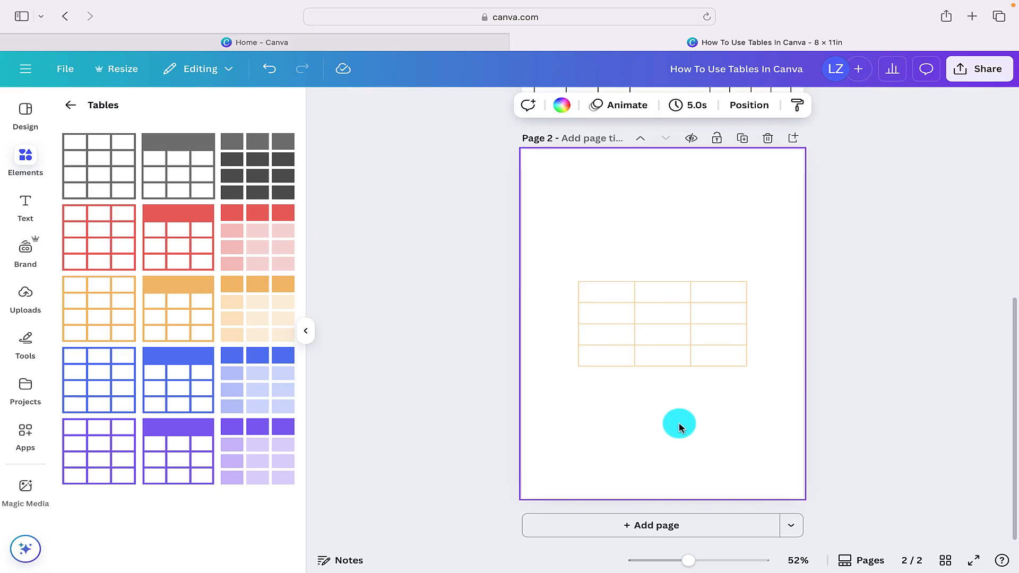
click(637, 341)
key(Delete)
- Insert the black-outlined table with a solid header row on the second page
click(170, 186)
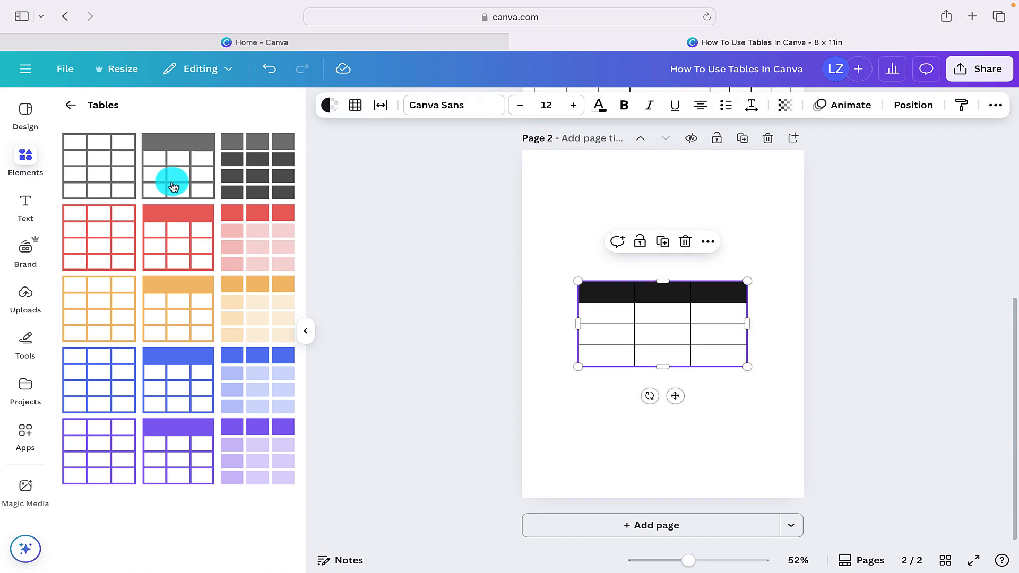
click(609, 402)
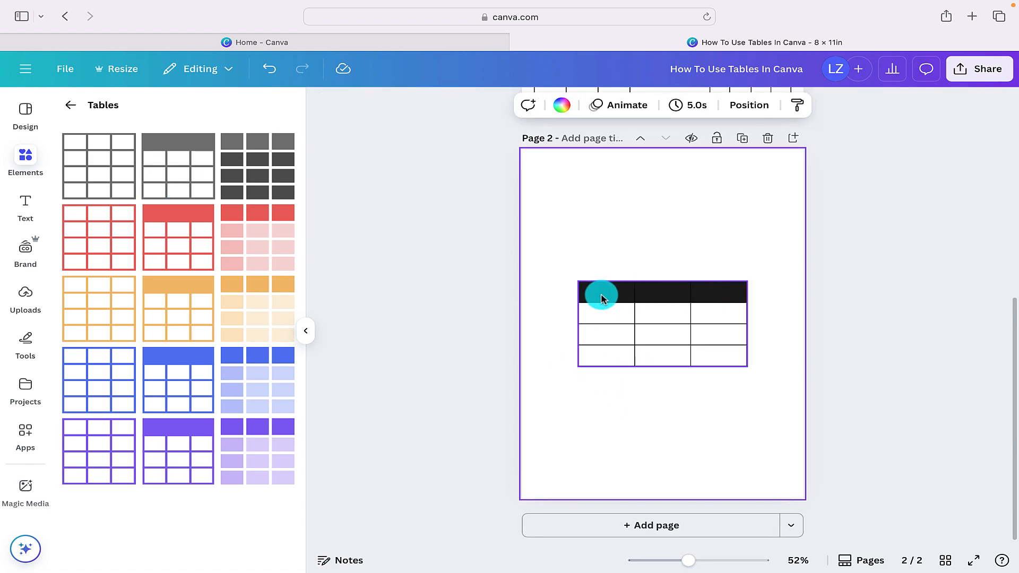
click(701, 295)
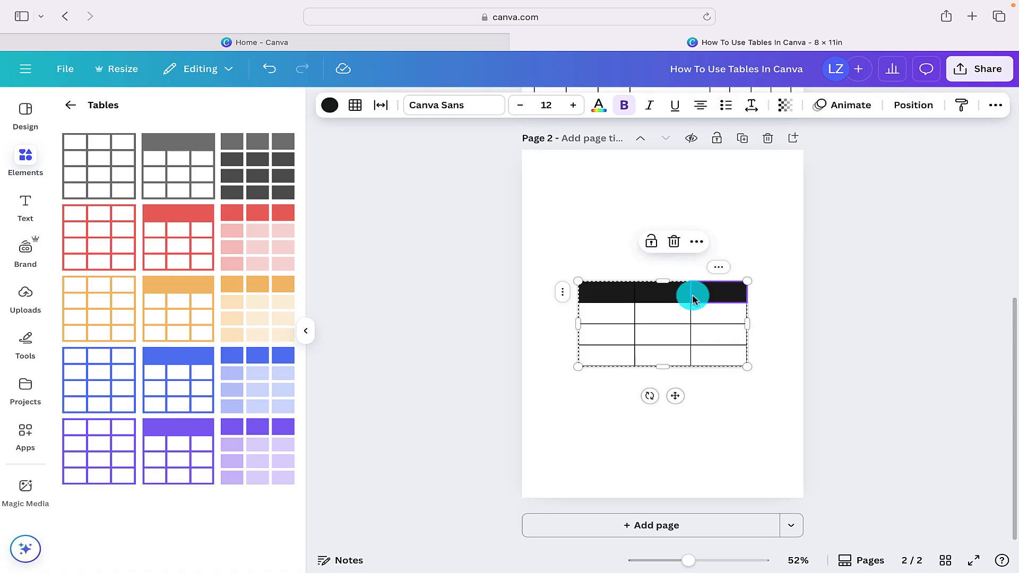
- Add a new row directly below the header and a new second column to the black-header table
click(609, 313)
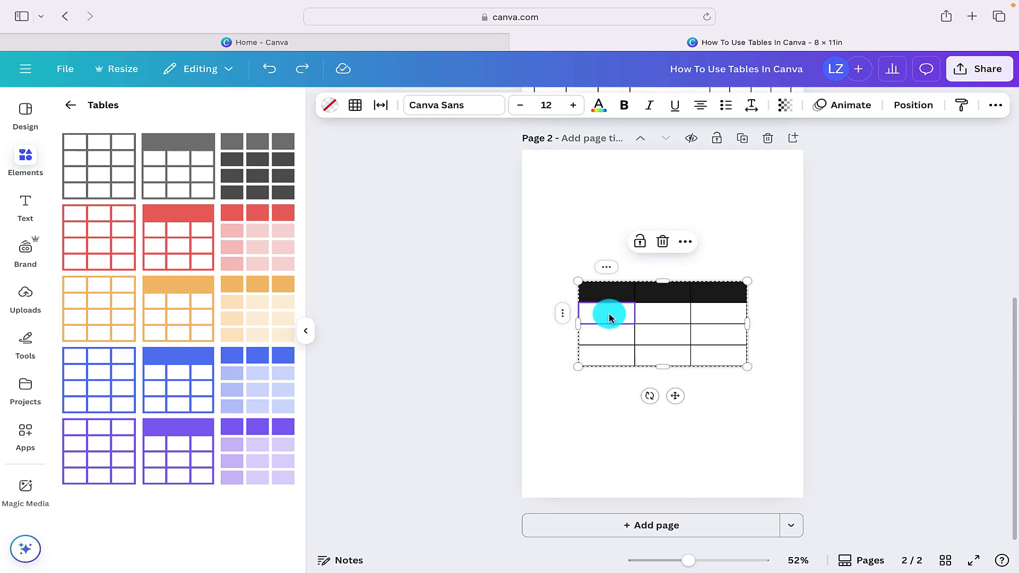
click(563, 314)
click(596, 265)
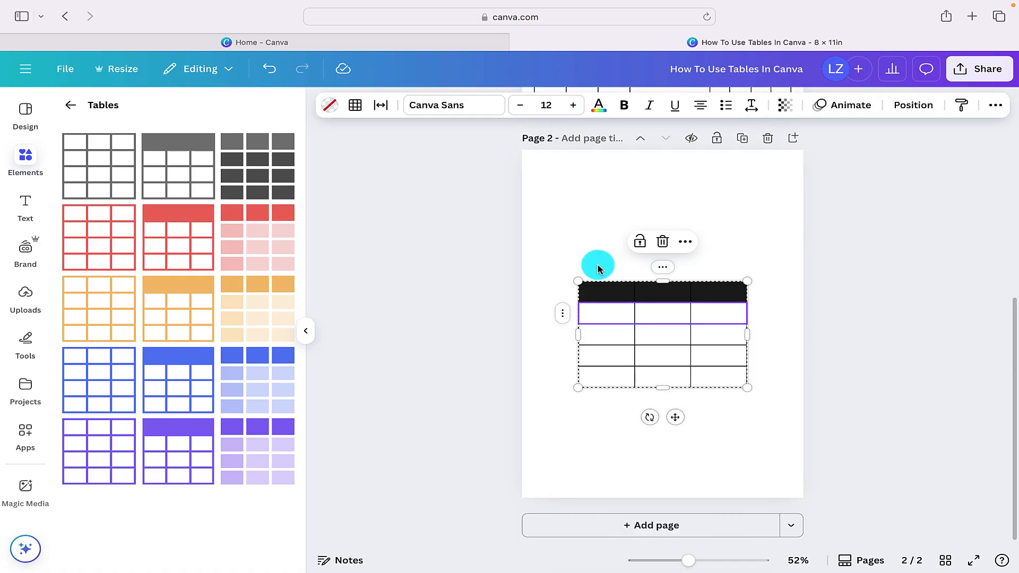
click(569, 259)
click(663, 266)
click(721, 265)
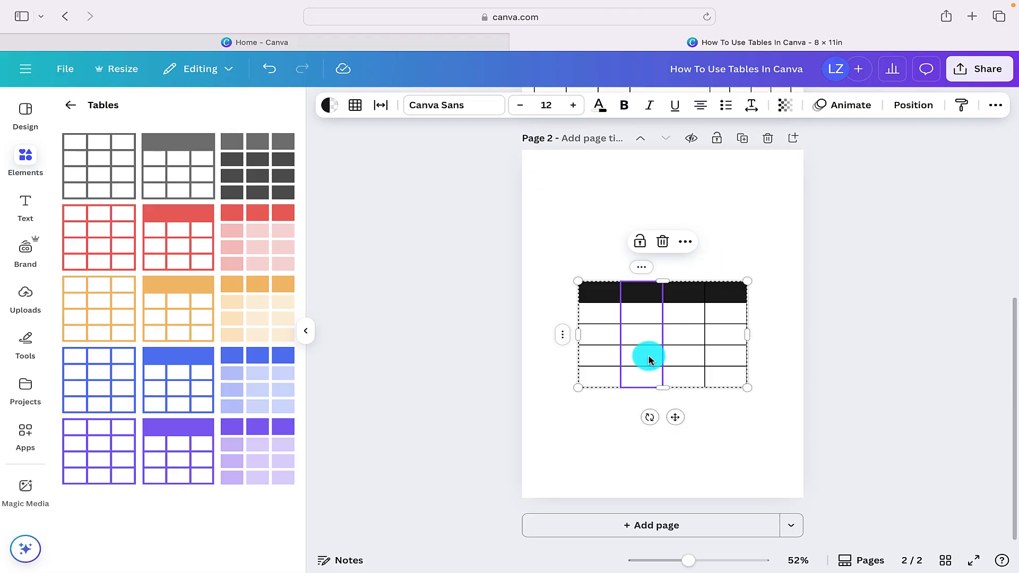
click(616, 431)
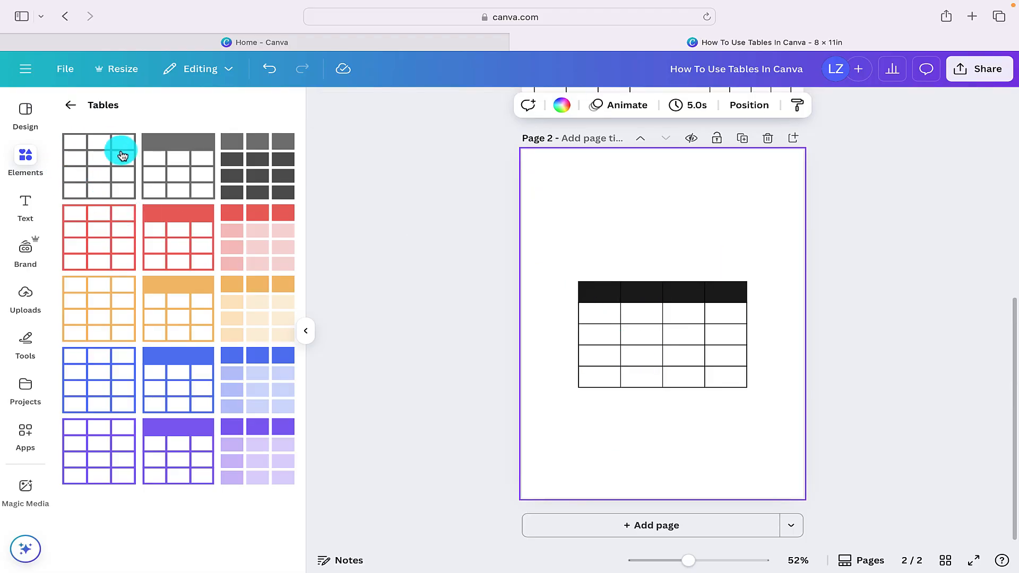
- Fill all four header cells of the second page's table with the pale mint #e5fffa from the Light Color palette
click(605, 292)
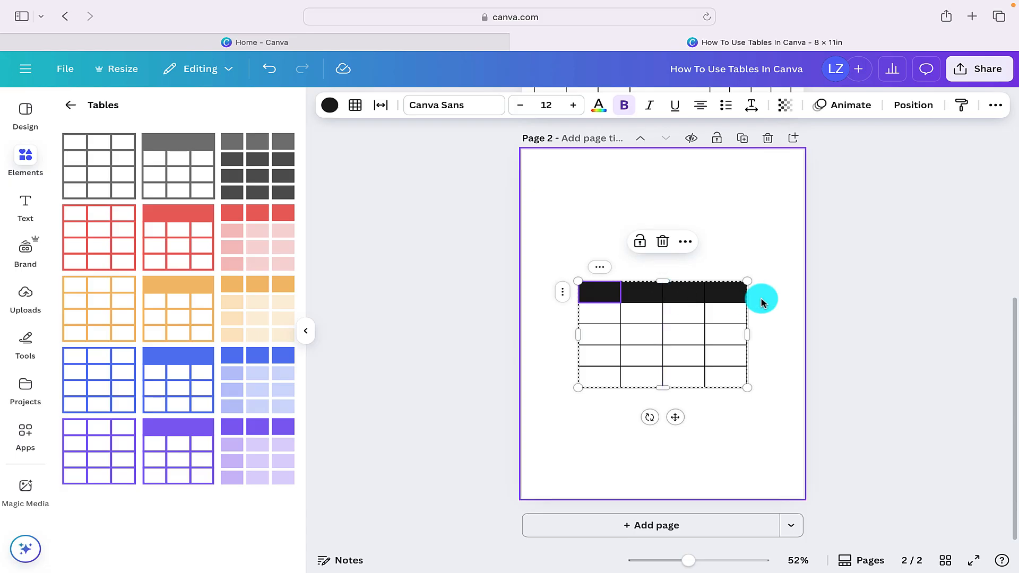
click(330, 105)
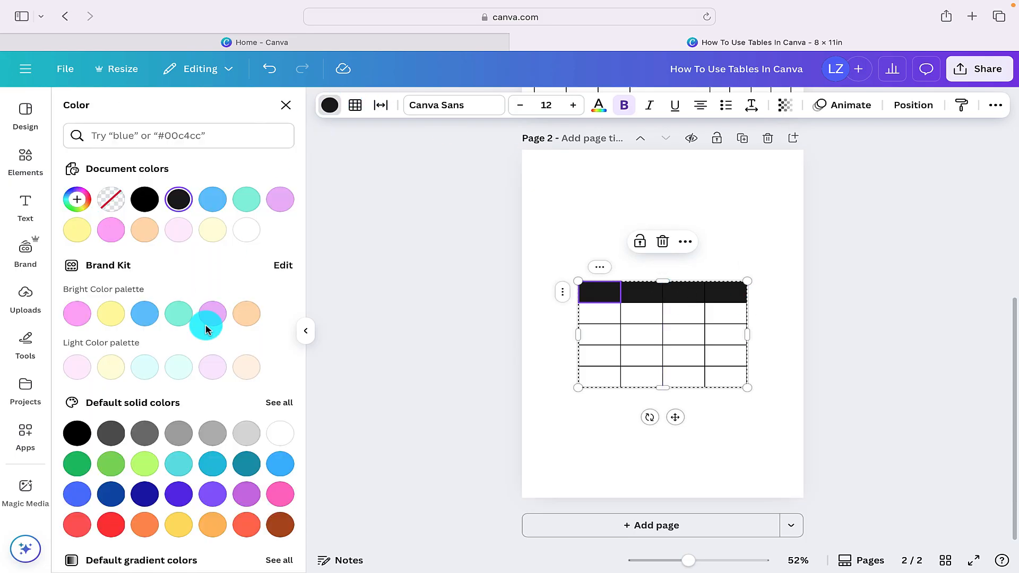
click(173, 366)
click(679, 300)
click(177, 367)
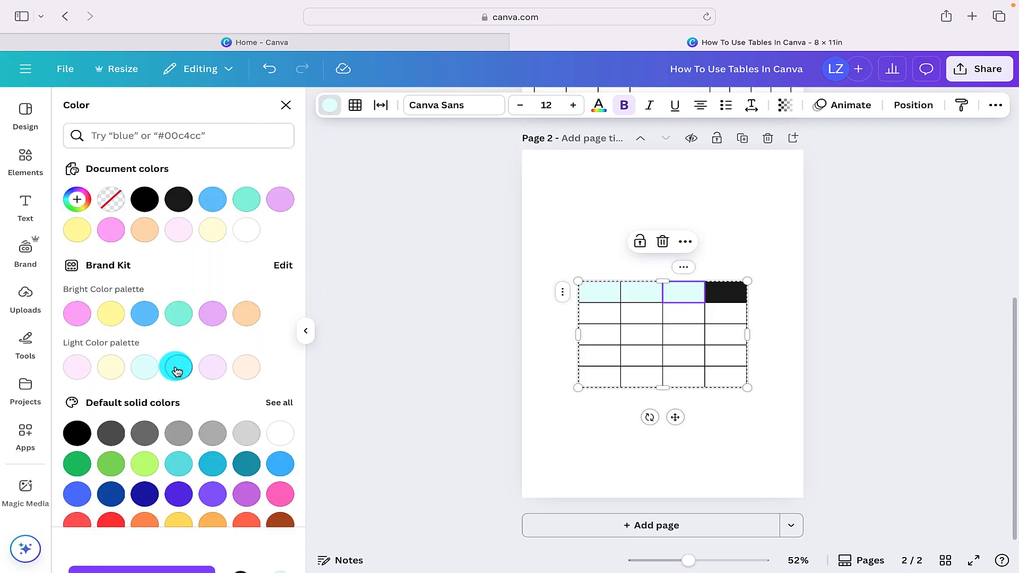
click(716, 294)
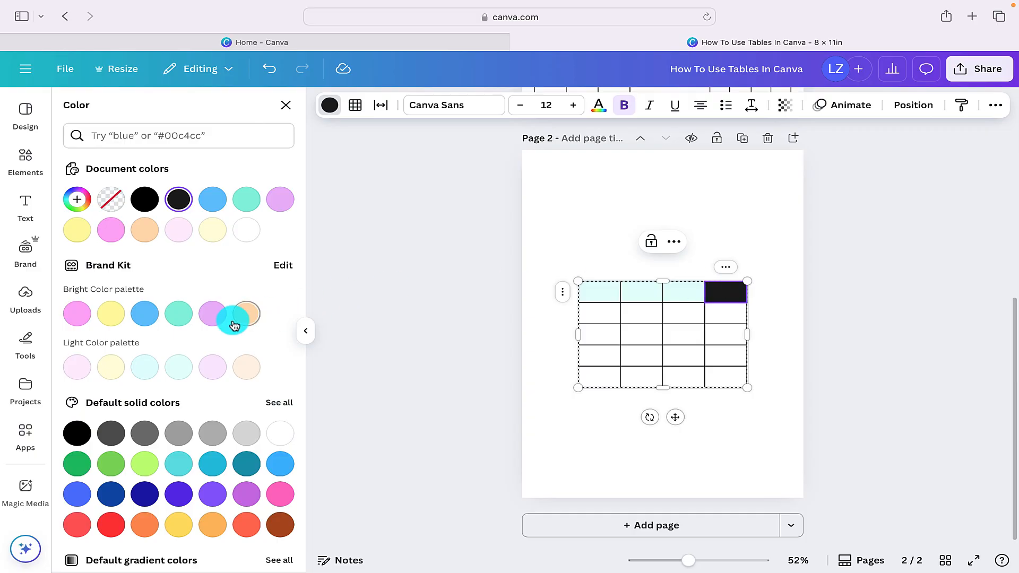
click(719, 287)
click(179, 367)
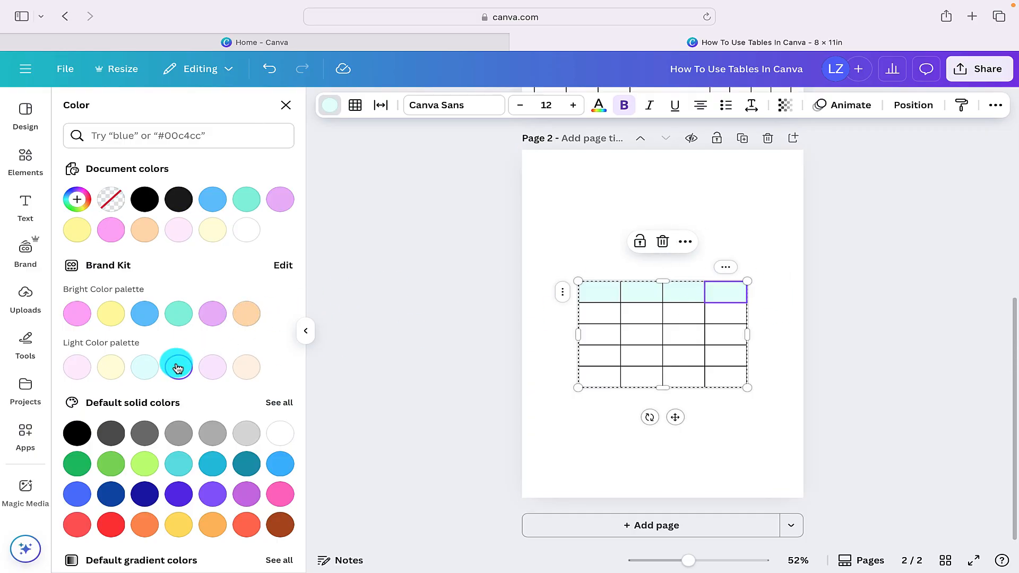
click(638, 357)
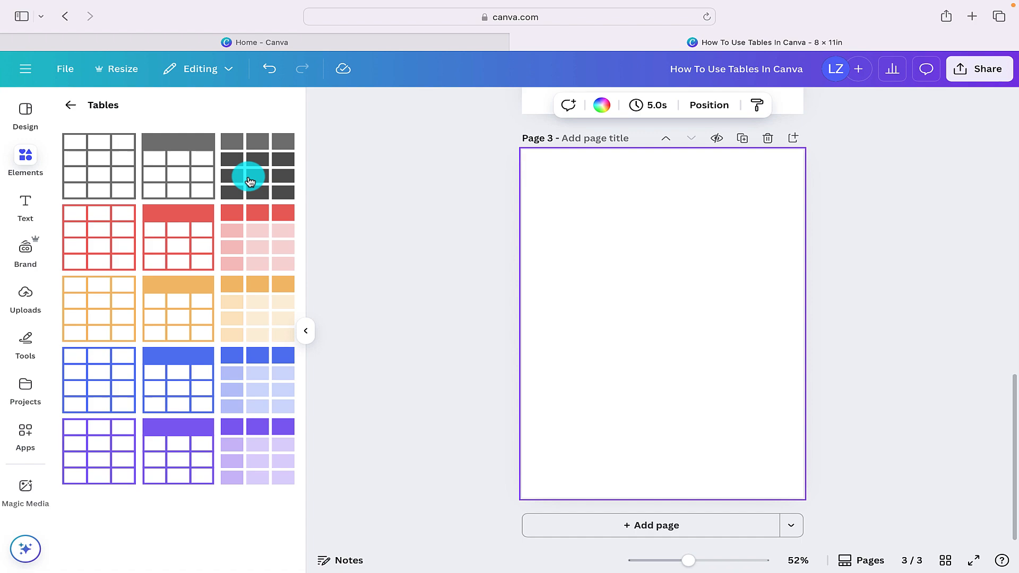
- Add a third page and try the borderless black-celled table on it, deleting that table again
click(246, 175)
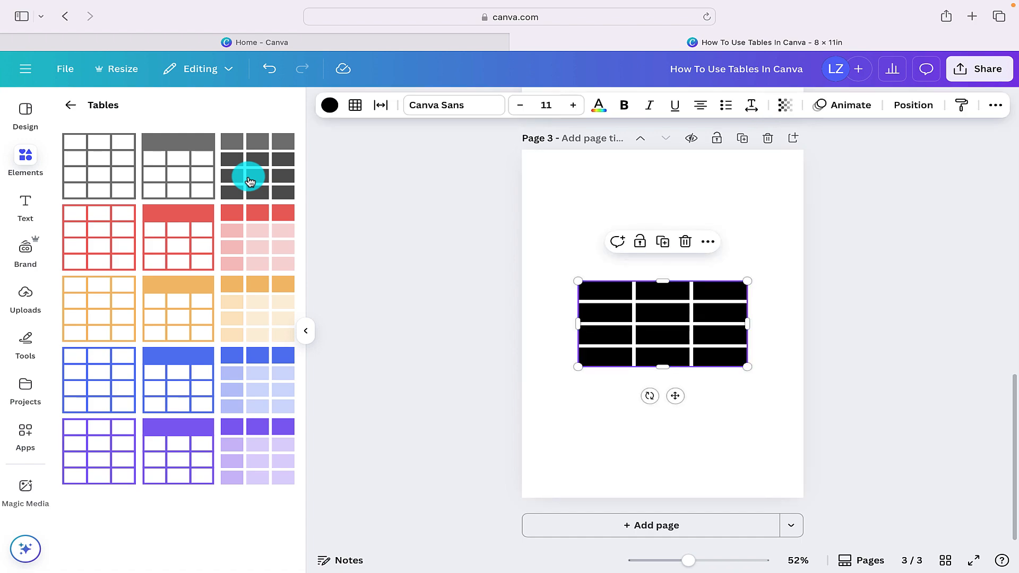
click(624, 457)
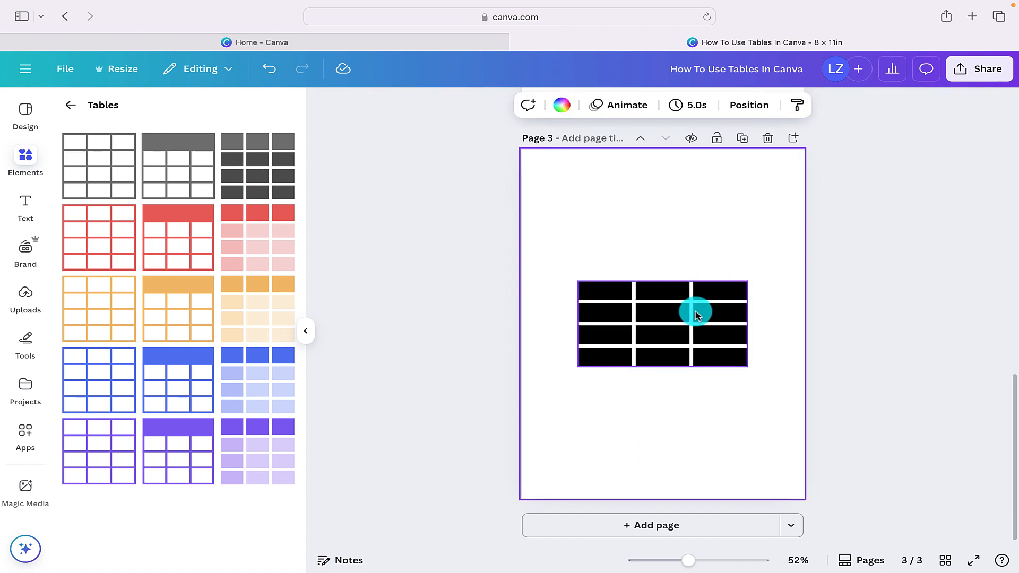
click(641, 352)
key(Delete)
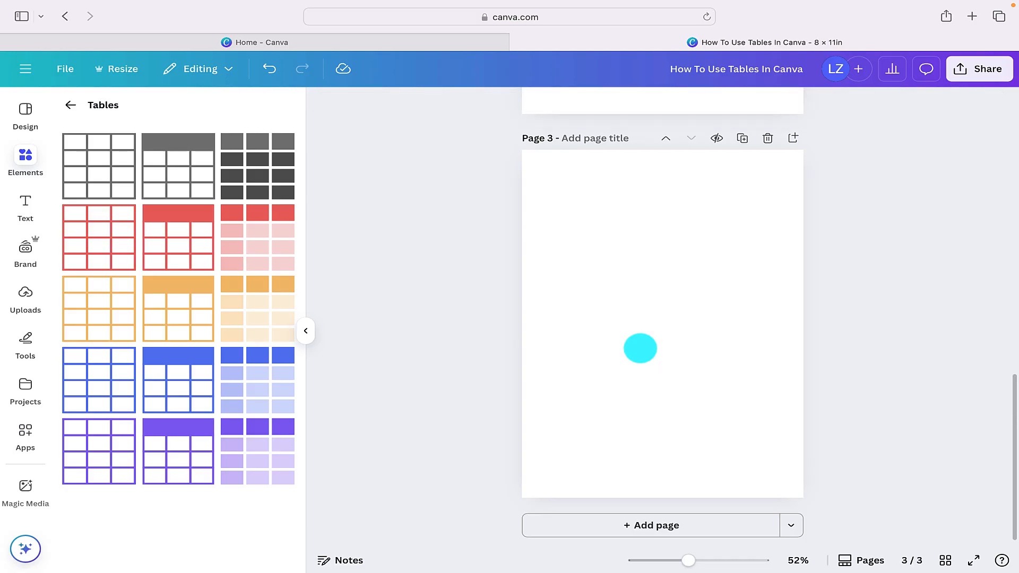
- Insert the filled red, orange and blue tables on the third page, placing orange below the red table and blue above it
click(257, 239)
click(632, 436)
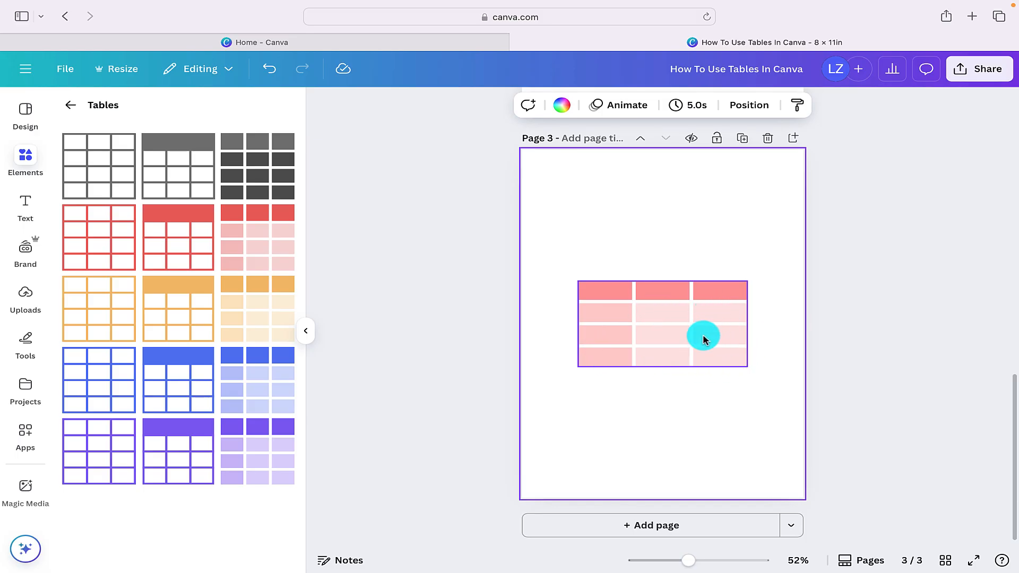
click(269, 304)
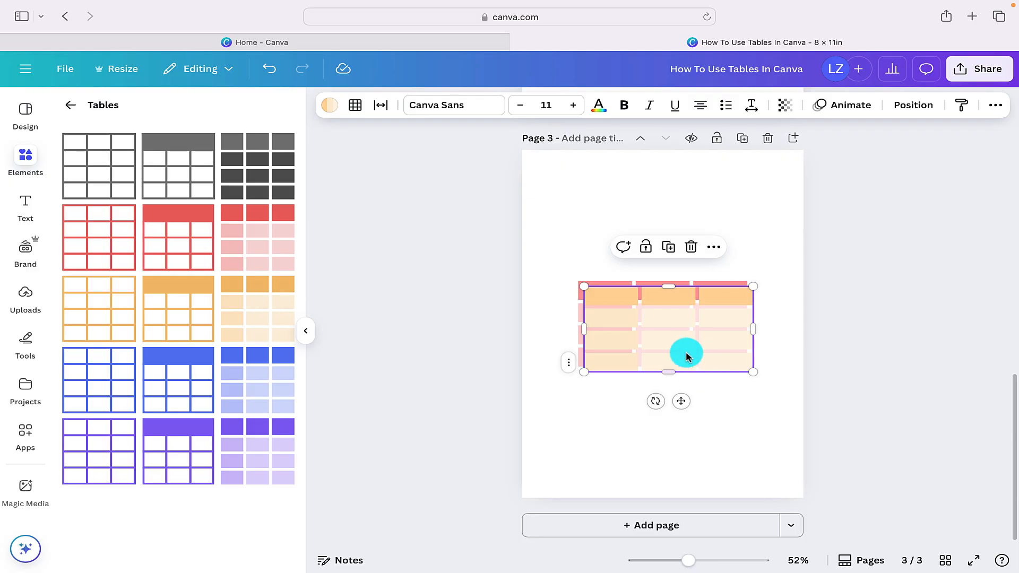
drag(683, 352, 671, 422)
click(282, 368)
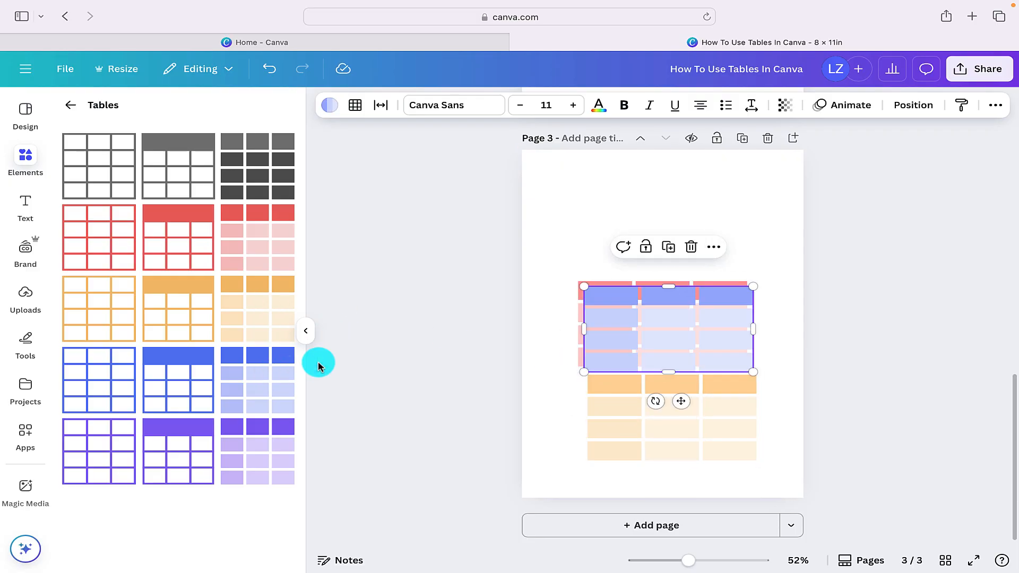
drag(661, 342, 653, 228)
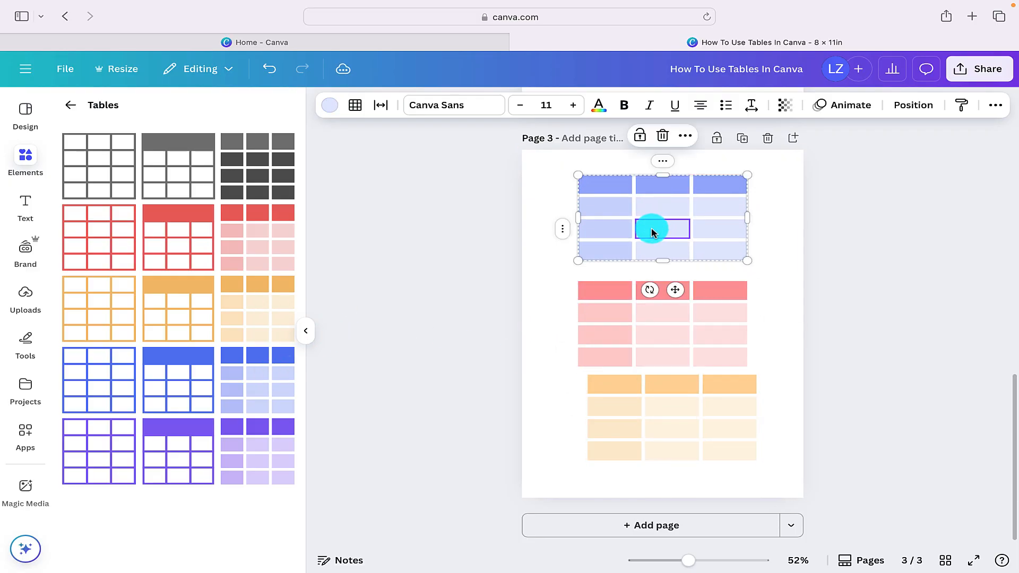
- Add a new second column and another row to the blue table
click(670, 166)
click(746, 264)
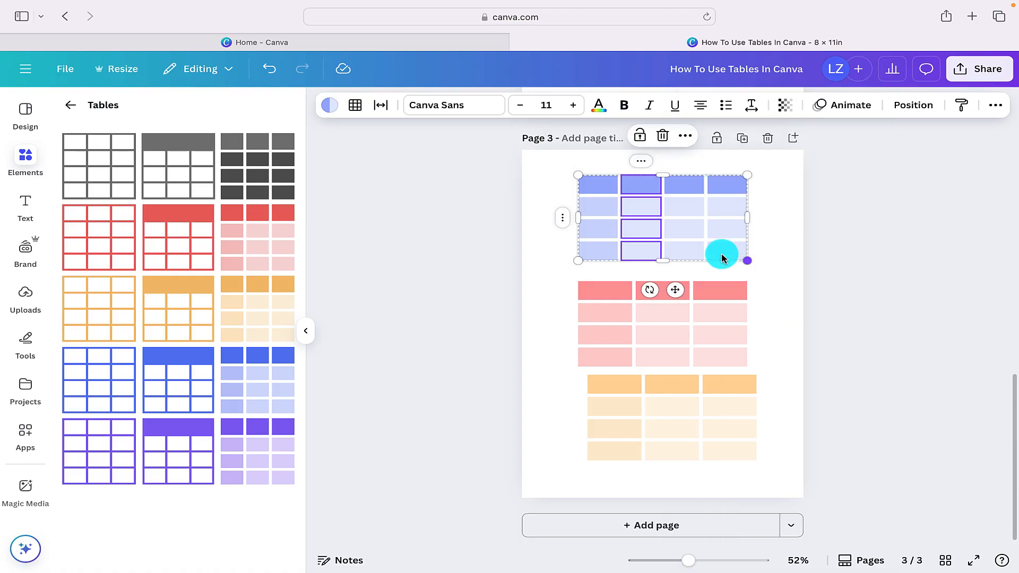
click(555, 218)
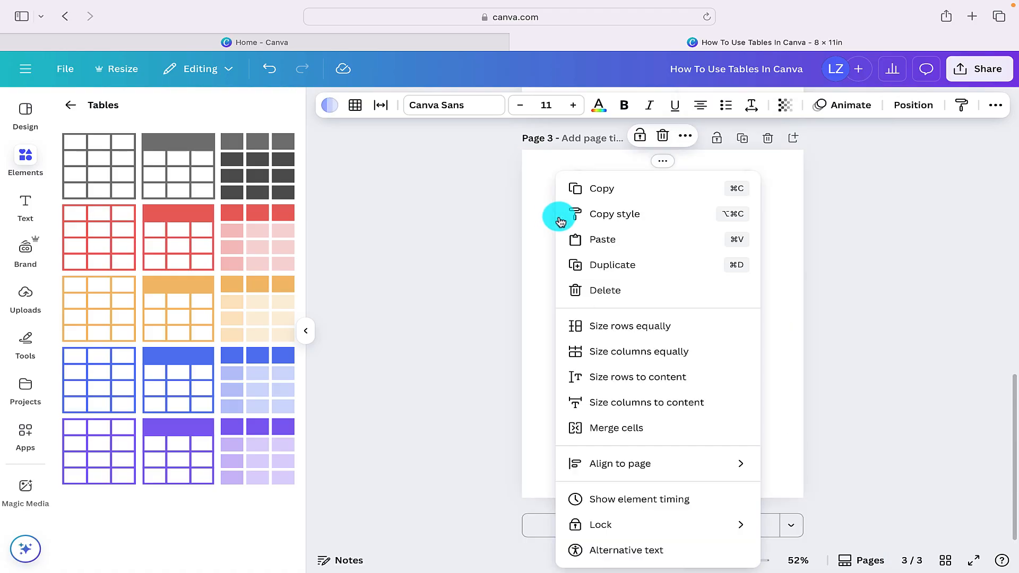
key(Escape)
click(557, 271)
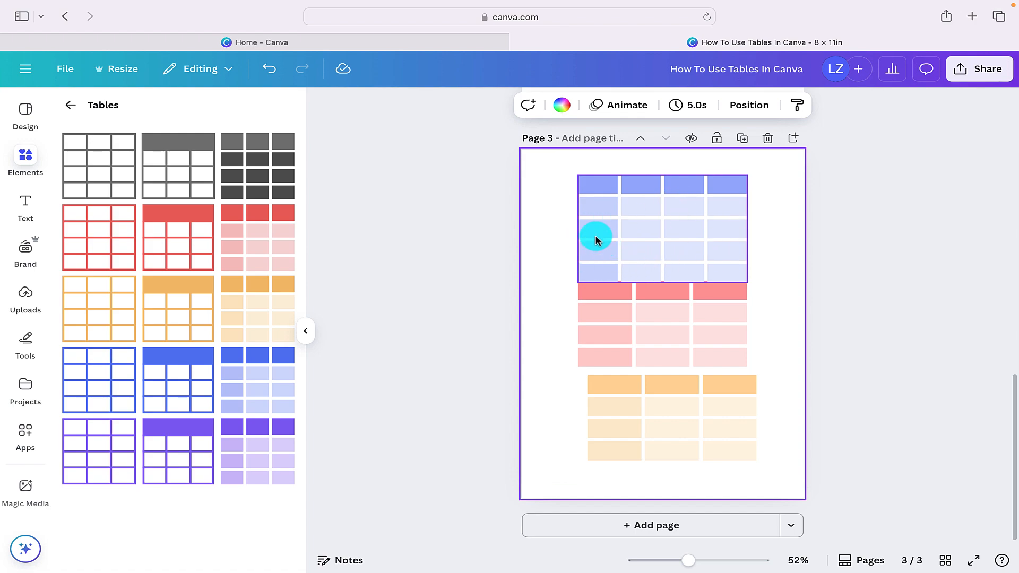
- Fill the top four cells of the blue table's first column with light neon pink #ffedfd from the document colors
click(586, 180)
click(329, 105)
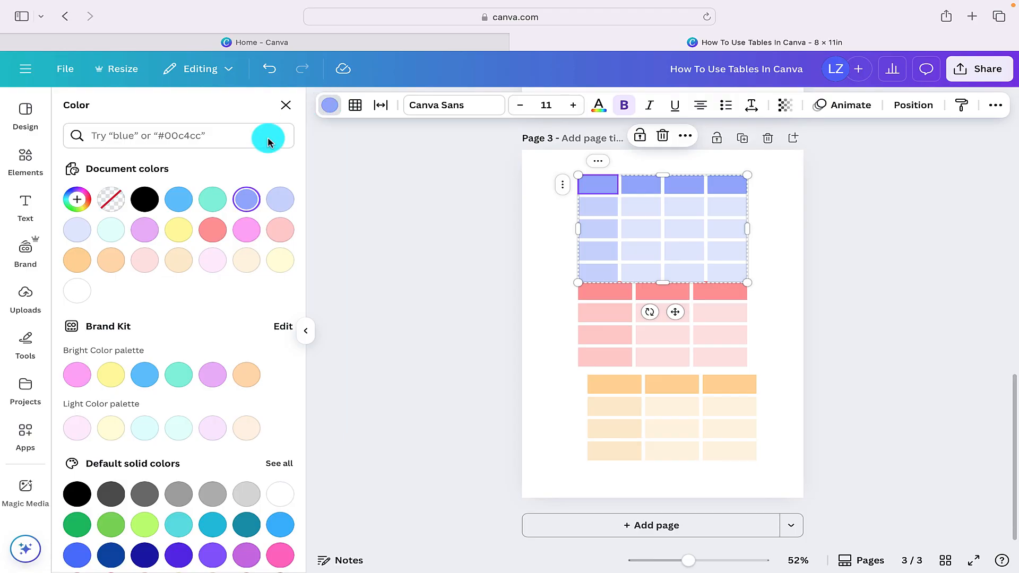
click(213, 259)
click(584, 206)
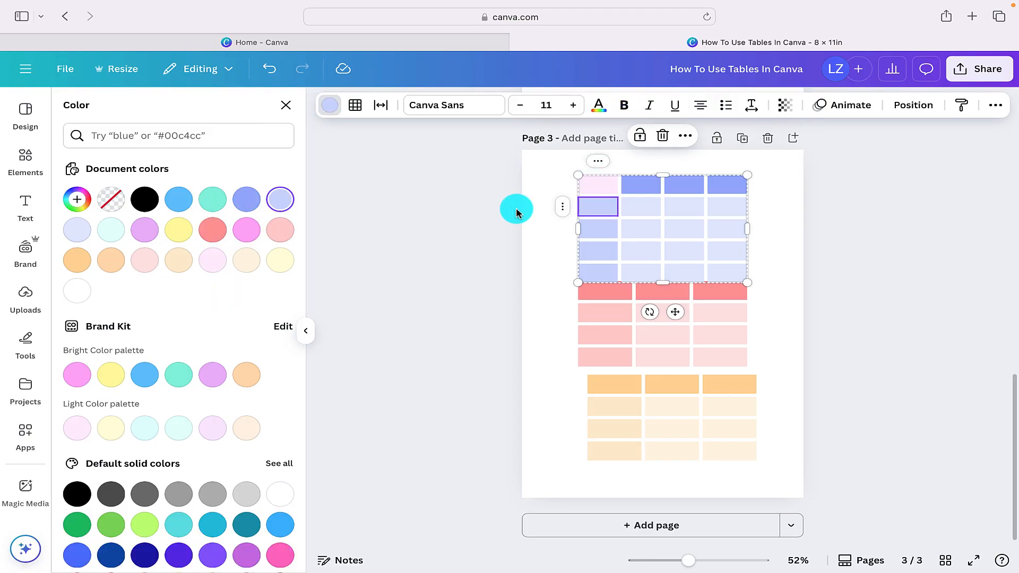
click(213, 259)
click(590, 228)
click(217, 259)
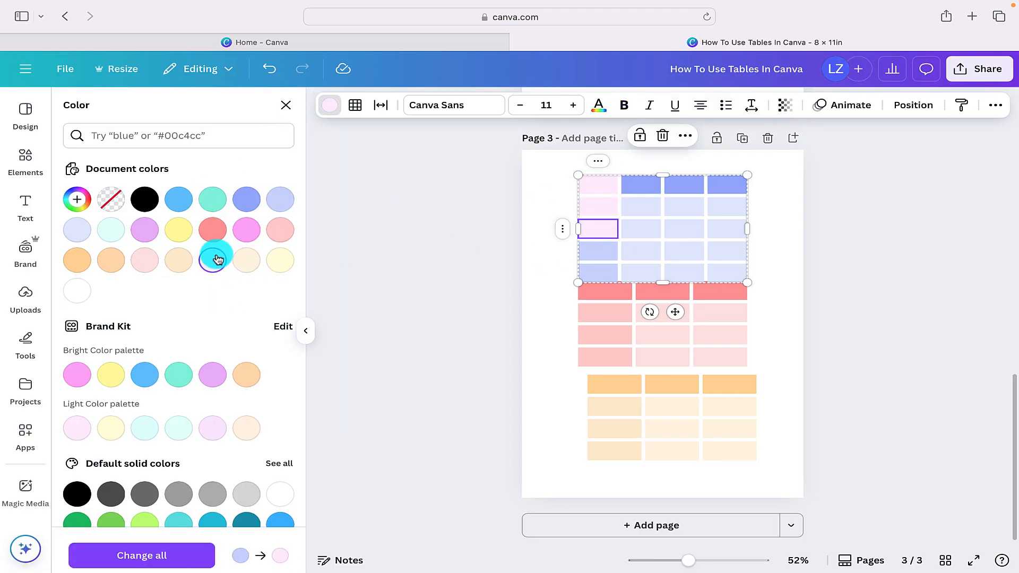
click(584, 249)
click(213, 259)
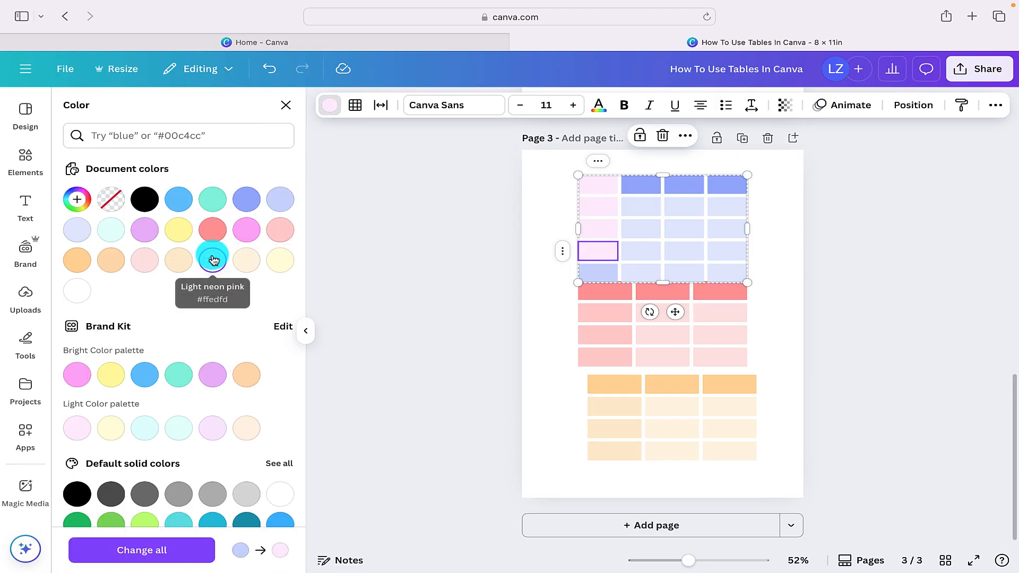
click(548, 322)
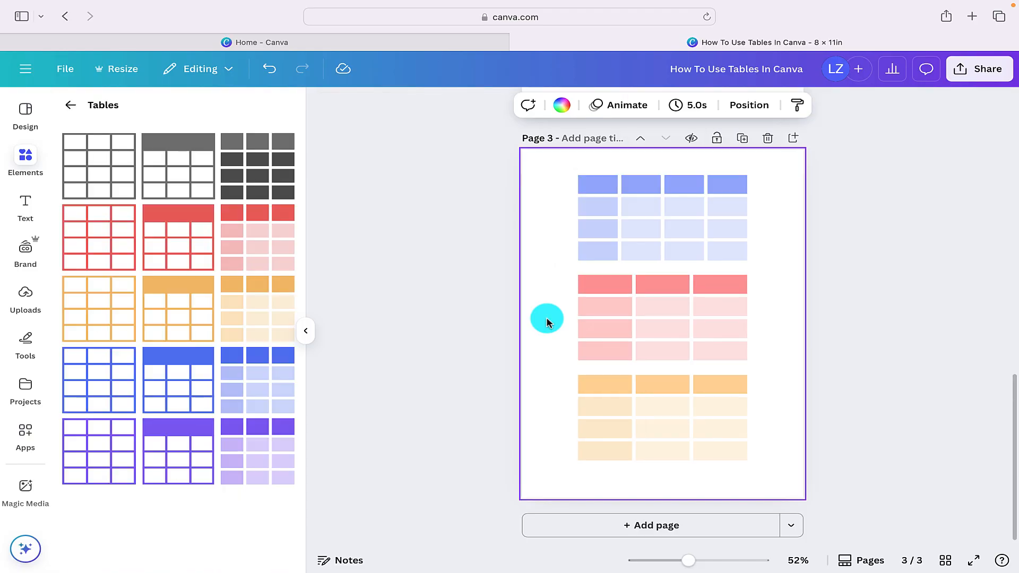